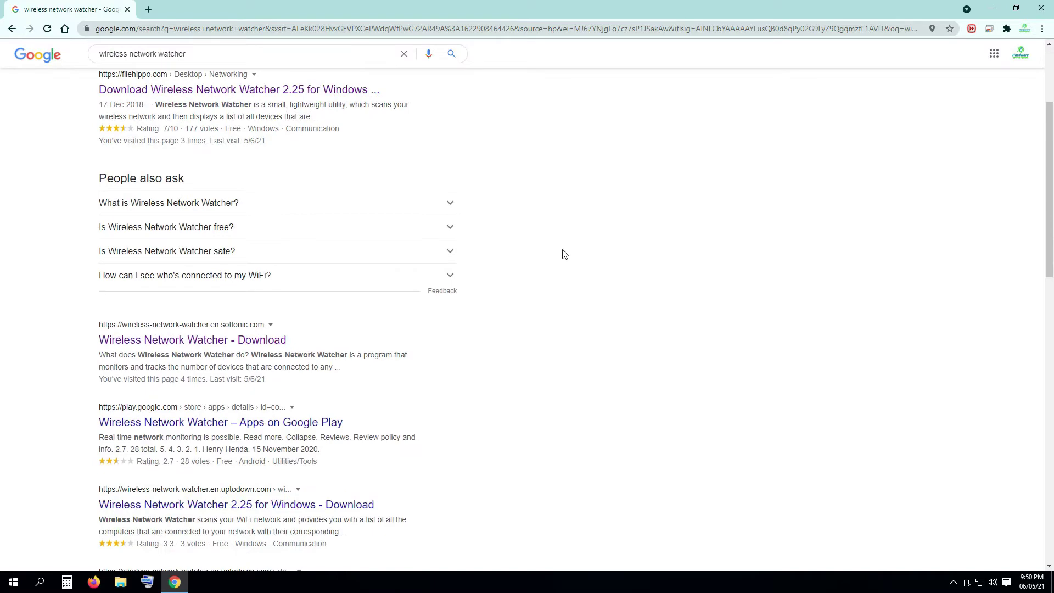
# Open TechSpot's Wireless Network Watcher 2.25 download page from the search results and request the Installer version.
pyautogui.scroll(-5, 619, 231)
pyautogui.scroll(-2, 619, 231)
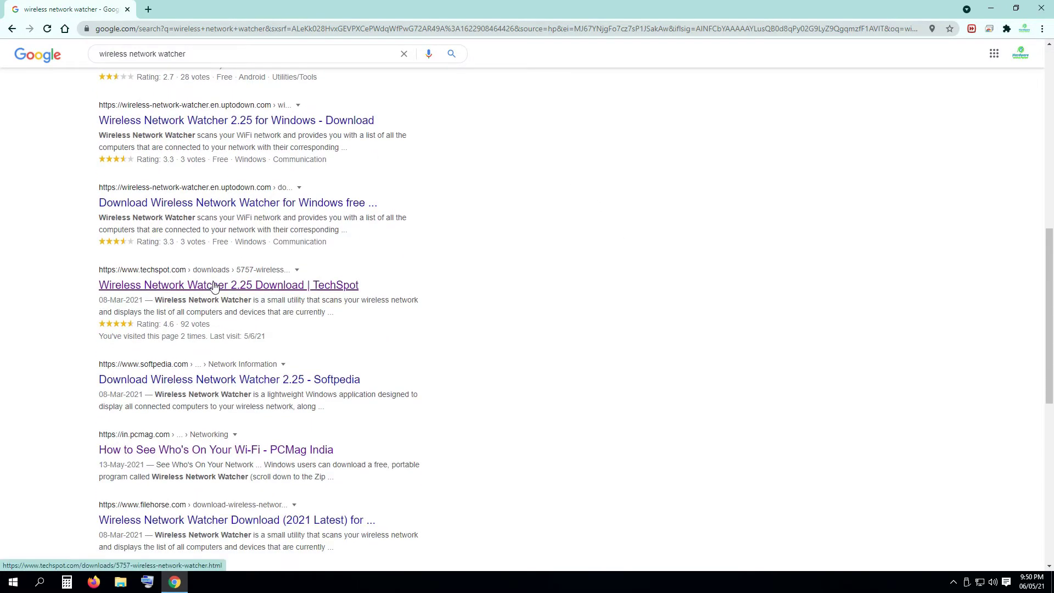
pyautogui.click(214, 286)
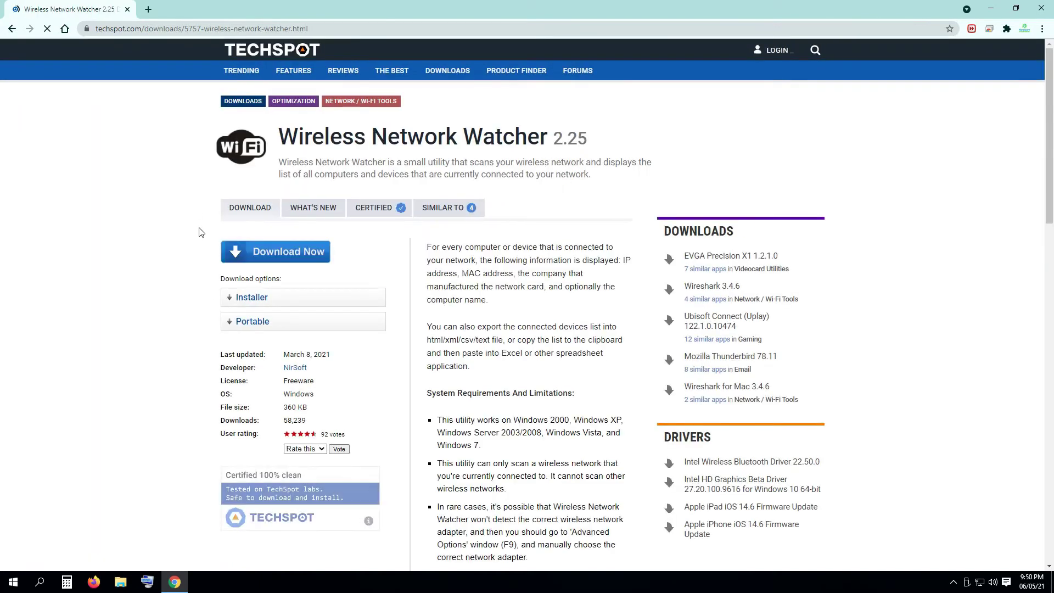
pyautogui.click(254, 298)
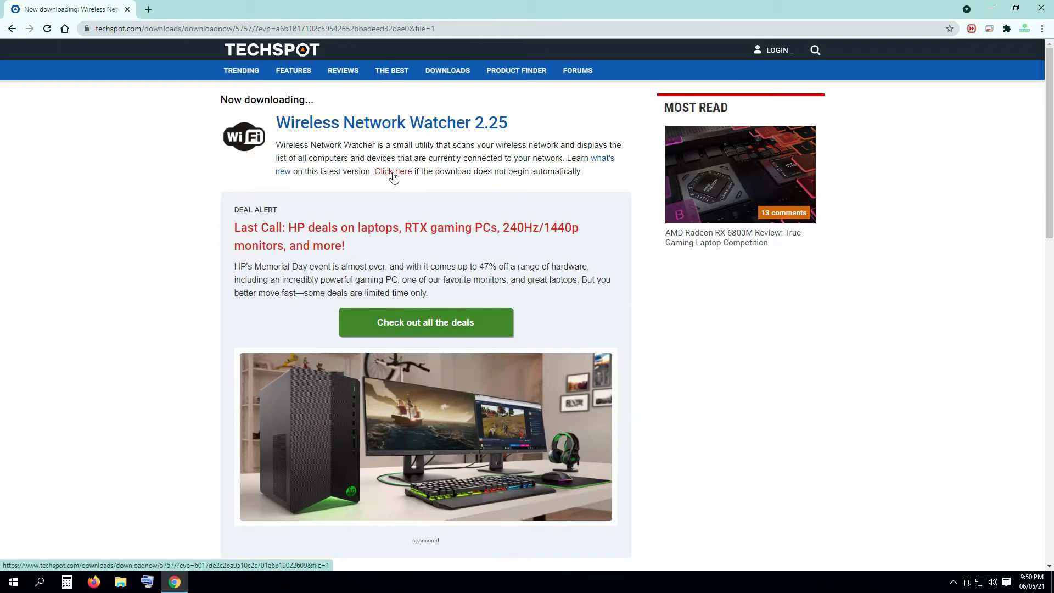
# Save the installer from the manual download link to the Desktop as wnetwatcher_setup and minimize the browser.
pyautogui.rightClick(393, 174)
pyautogui.click(421, 182)
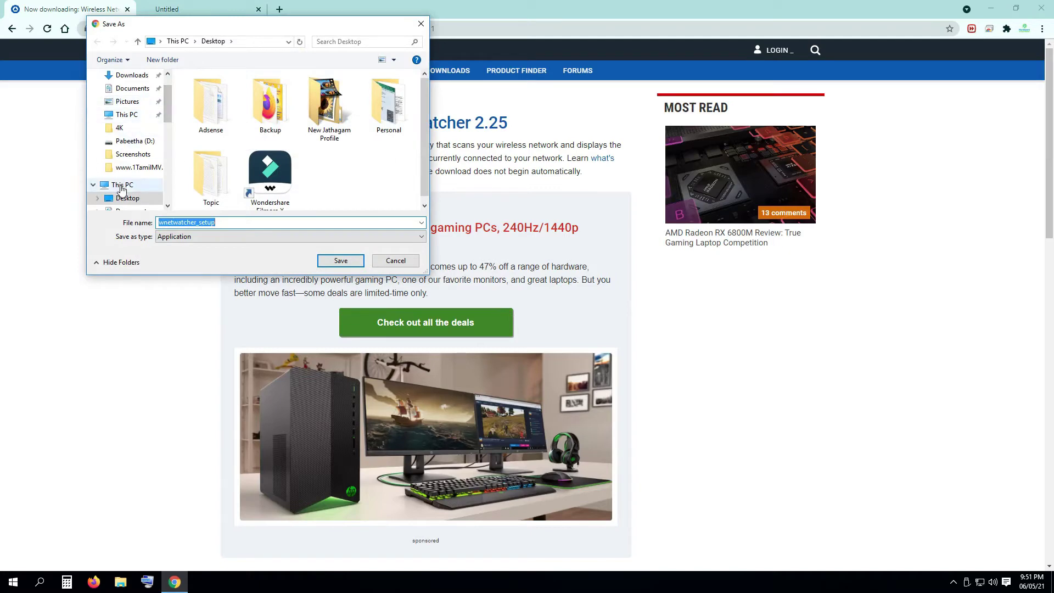
pyautogui.click(340, 261)
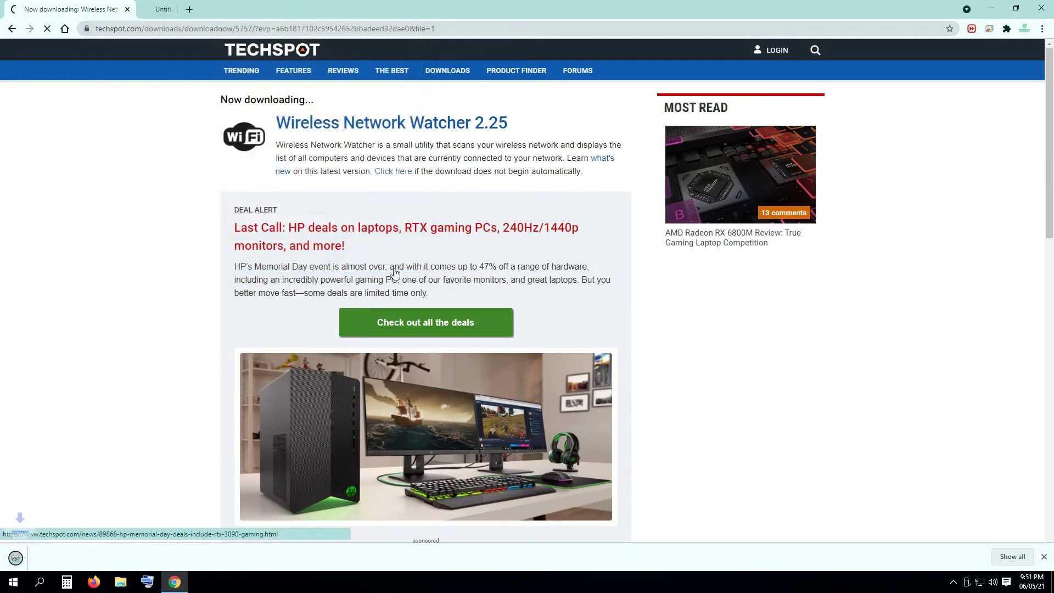
pyautogui.click(992, 10)
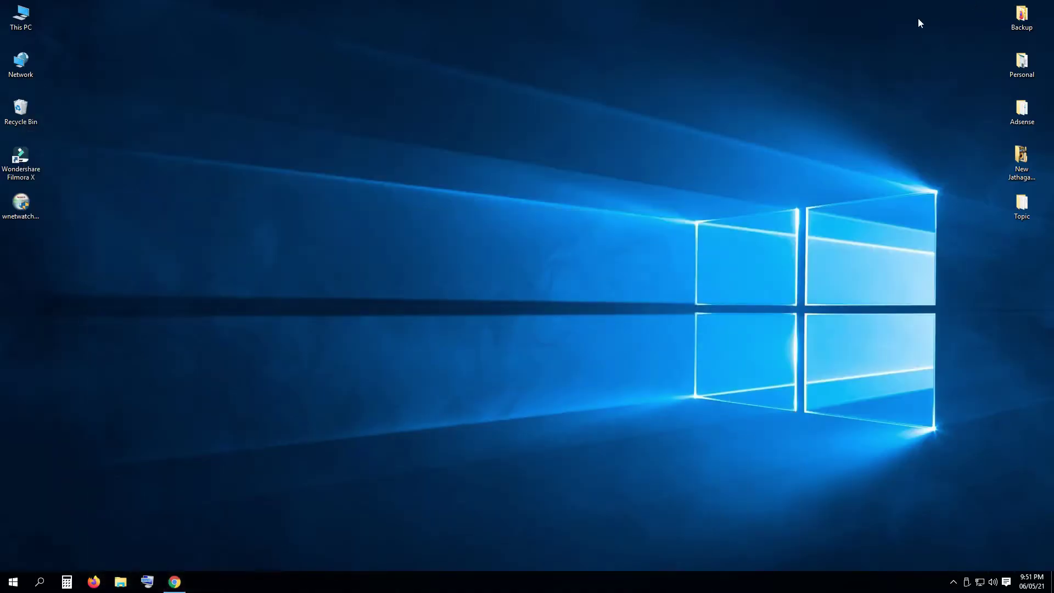
# Run wnetwatcher_setup from the desktop, install Wireless Network Watcher in the default folder, and launch it on finishing.
pyautogui.moveTo(18, 228); pyautogui.dragTo(351, 228)
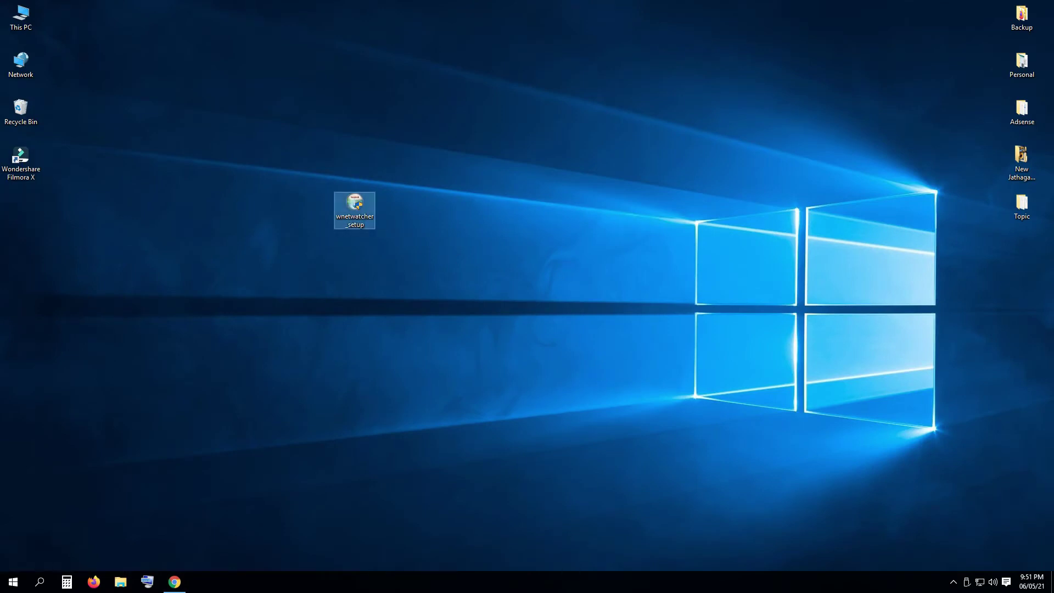
pyautogui.click(587, 378)
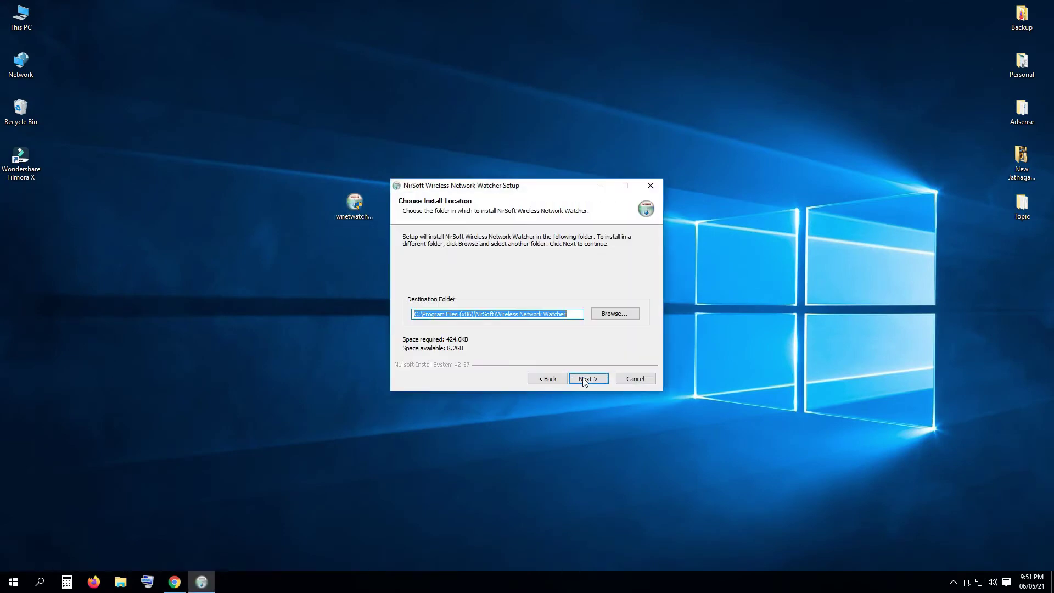
pyautogui.click(590, 380)
pyautogui.click(590, 380)
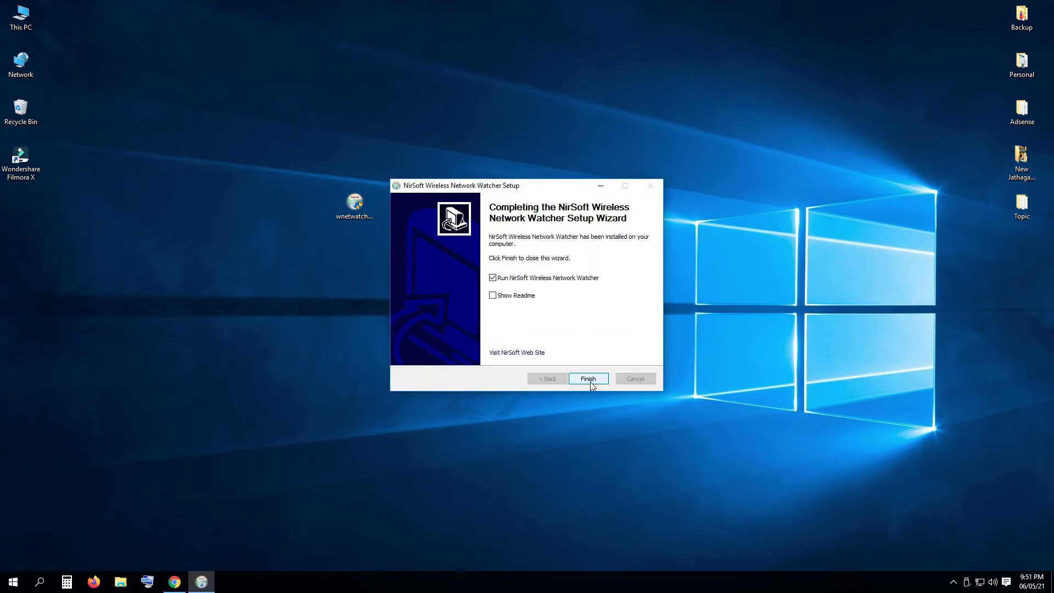
pyautogui.click(588, 378)
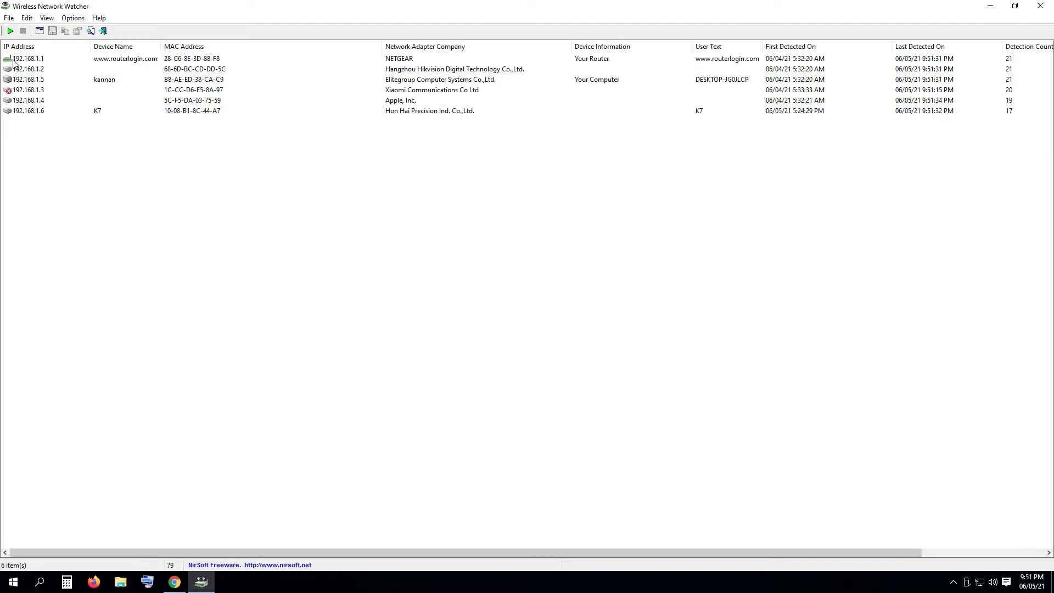
# Examine the detected devices' details, covering the router, the other connected devices and the entry for this computer.
pyautogui.click(42, 64)
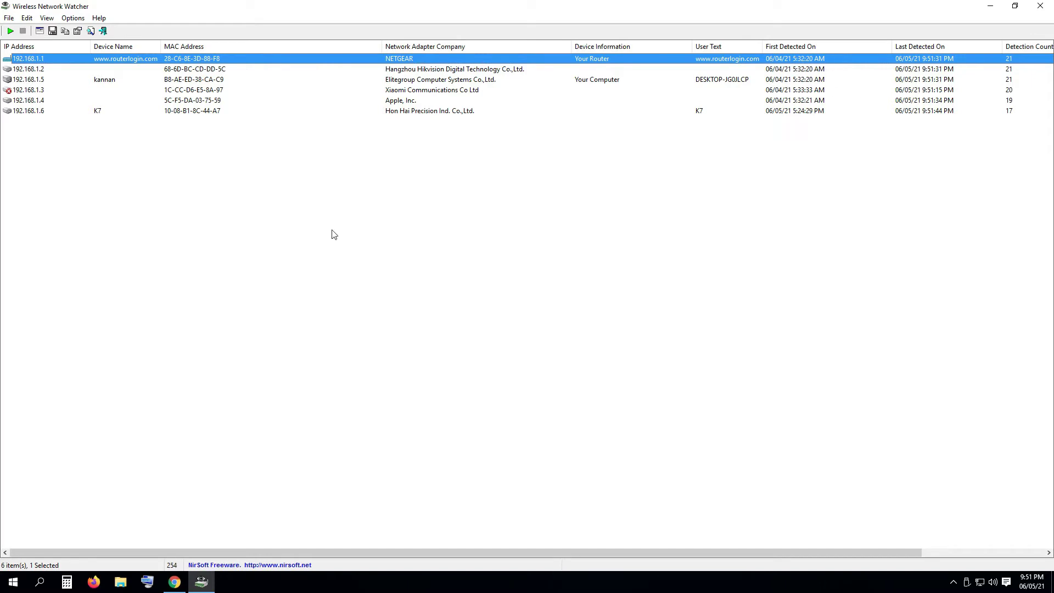
pyautogui.moveTo(335, 228); pyautogui.dragTo(28, 67)
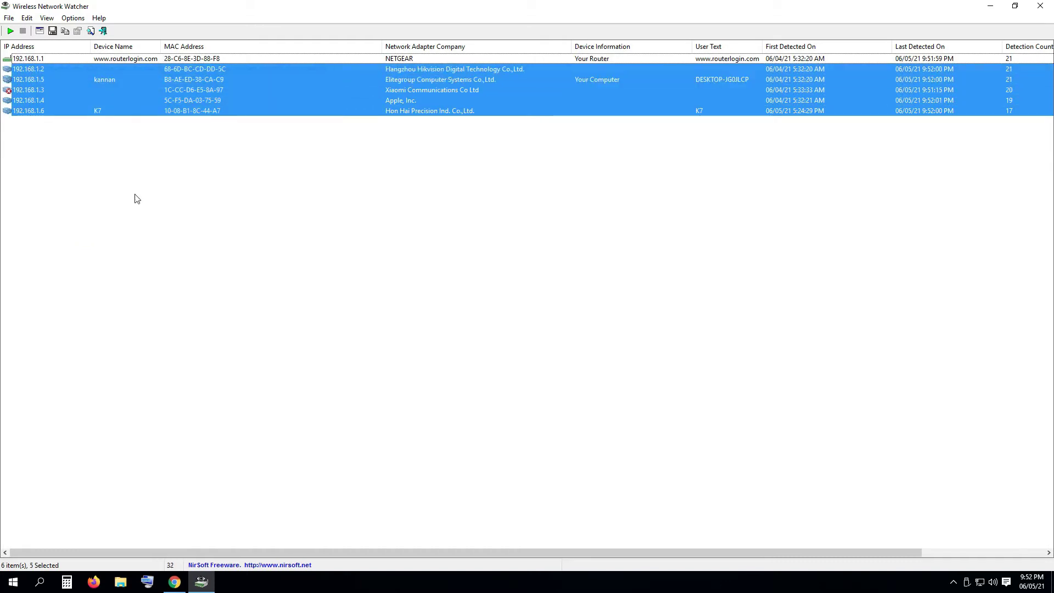
pyautogui.click(280, 317)
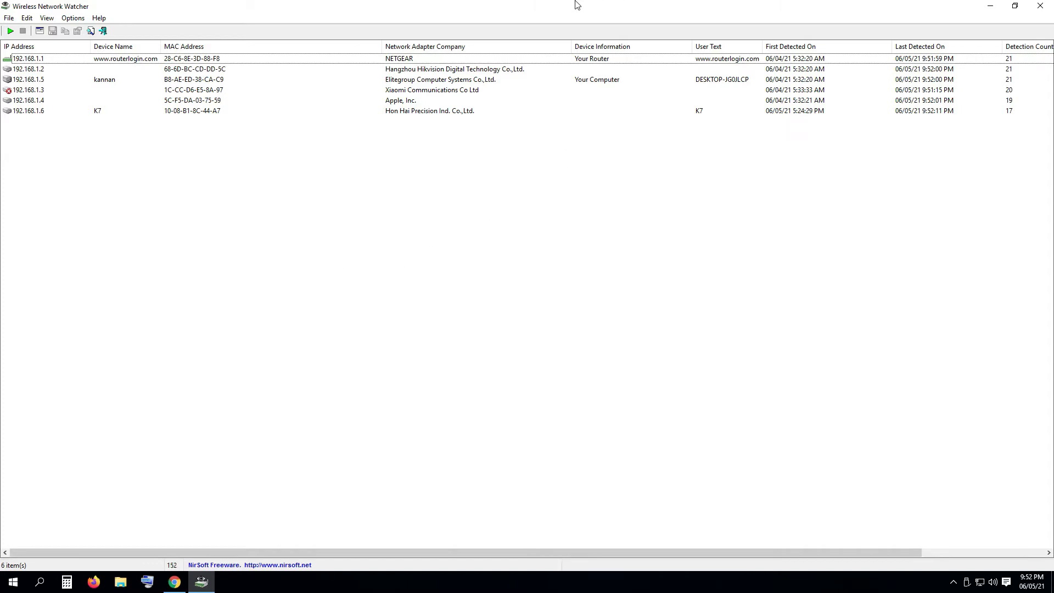
pyautogui.moveTo(578, 6); pyautogui.dragTo(632, 59)
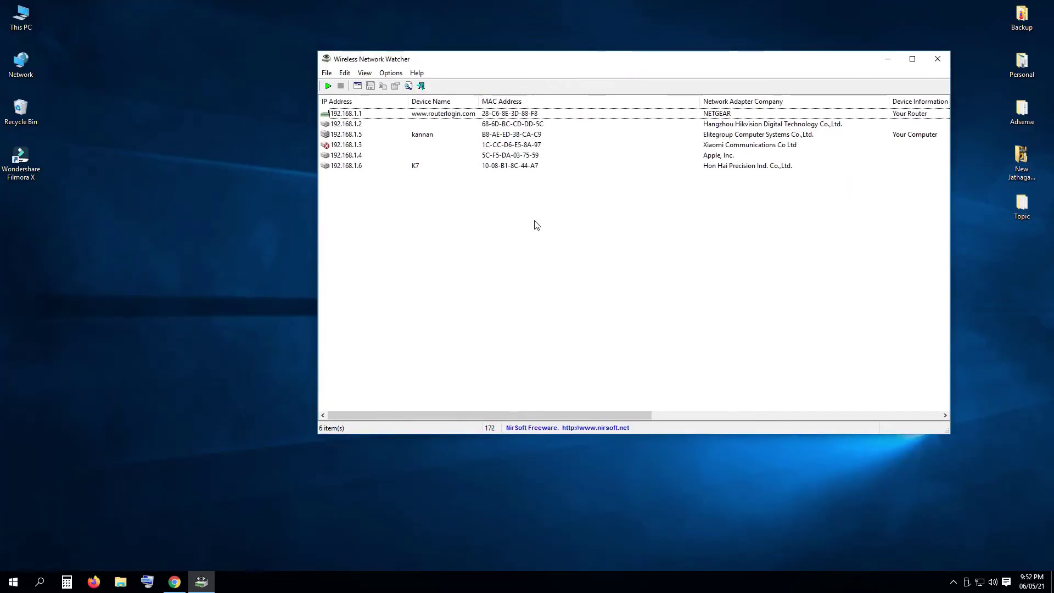
pyautogui.click(421, 138)
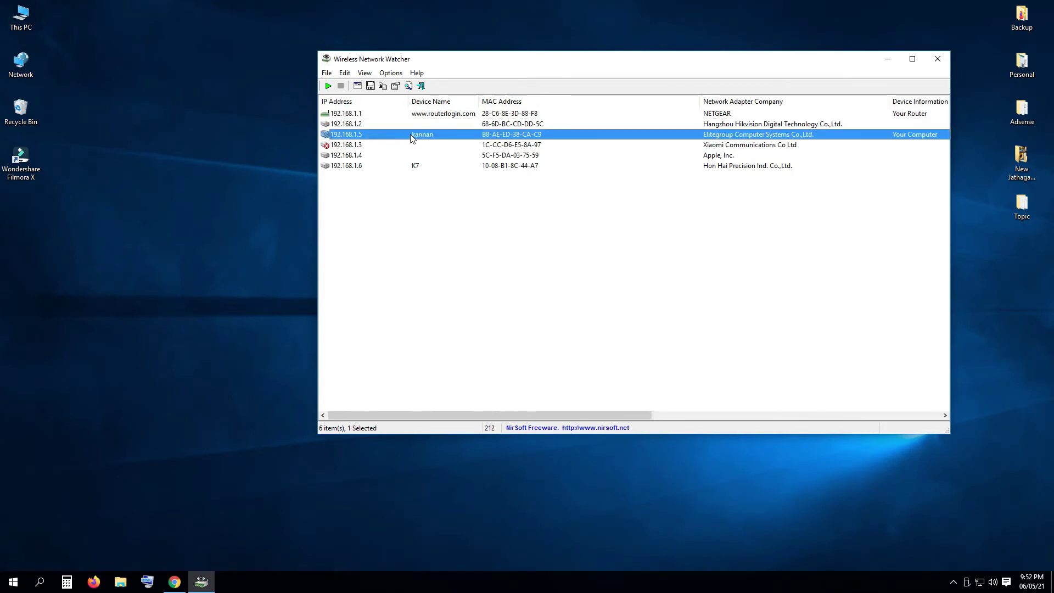
pyautogui.click(912, 59)
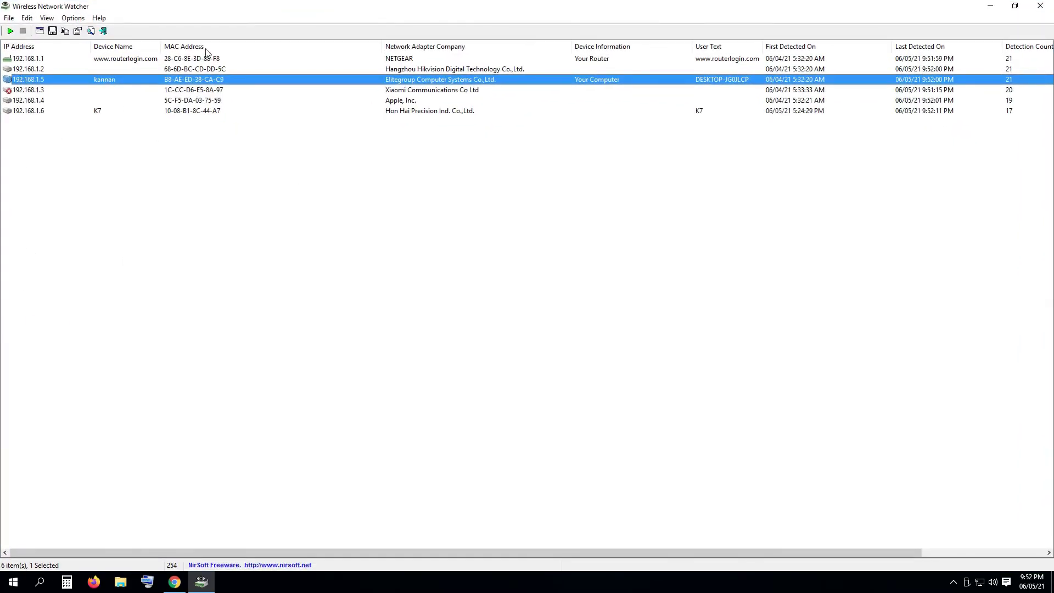
pyautogui.doubleClick(459, 5)
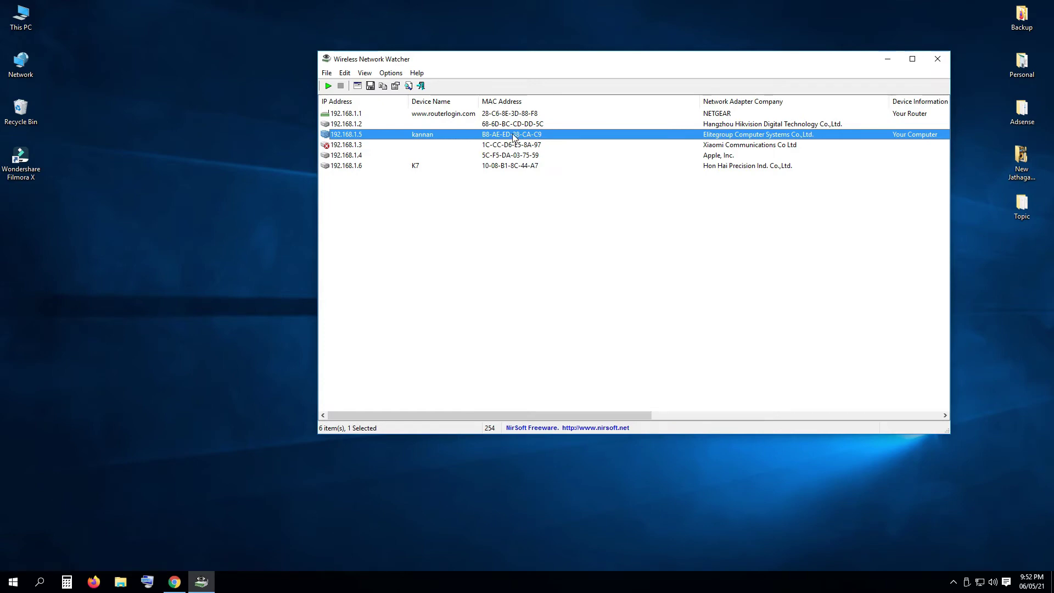
pyautogui.click(913, 59)
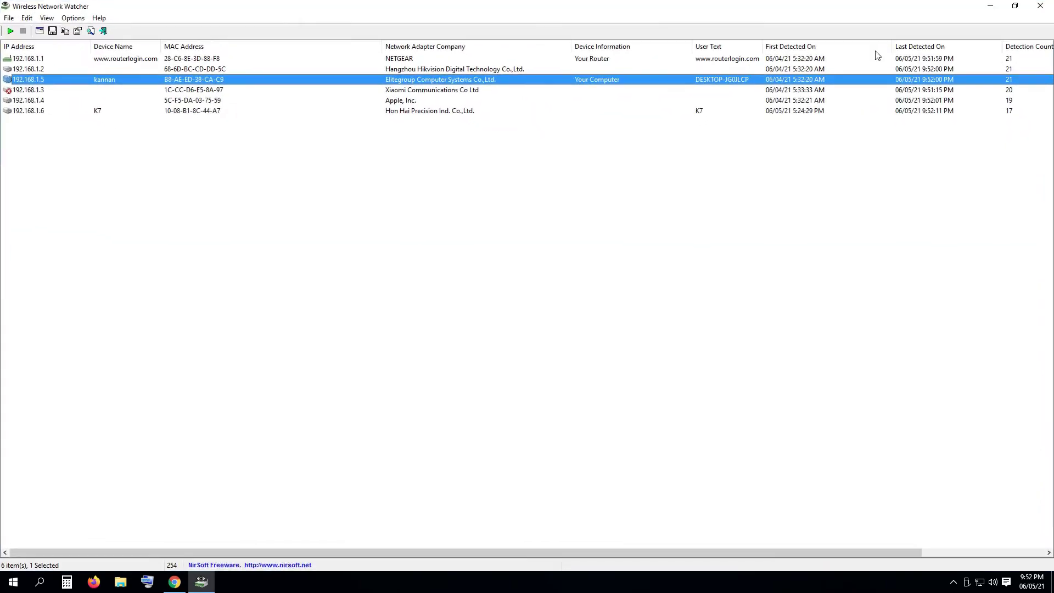
# Sort the device list by network adapter company in descending order and shrink the window to reveal the desktop.
pyautogui.click(406, 49)
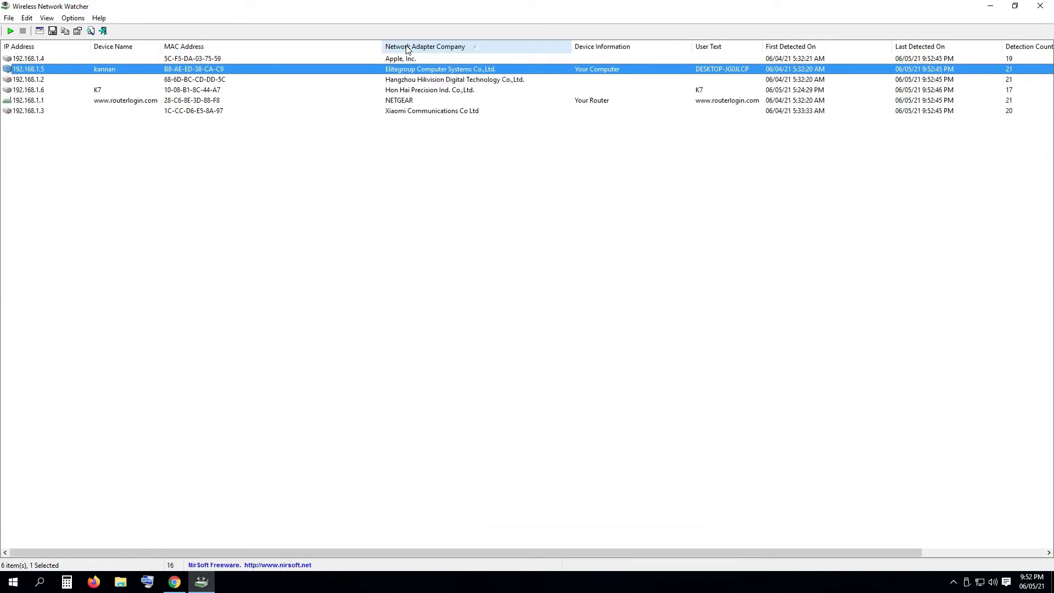
pyautogui.click(407, 49)
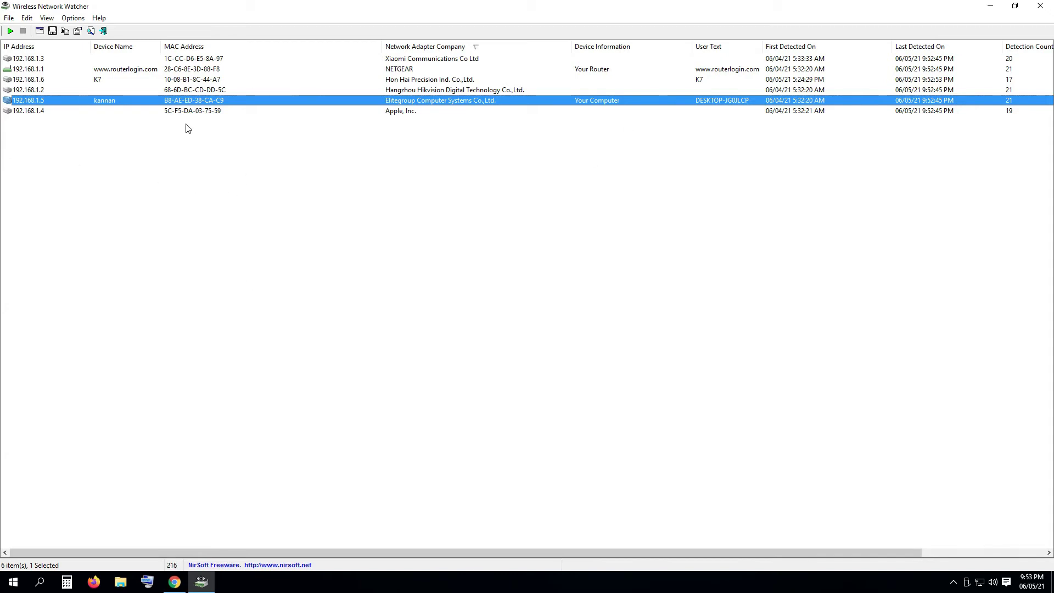
pyautogui.moveTo(558, 5); pyautogui.dragTo(693, 122)
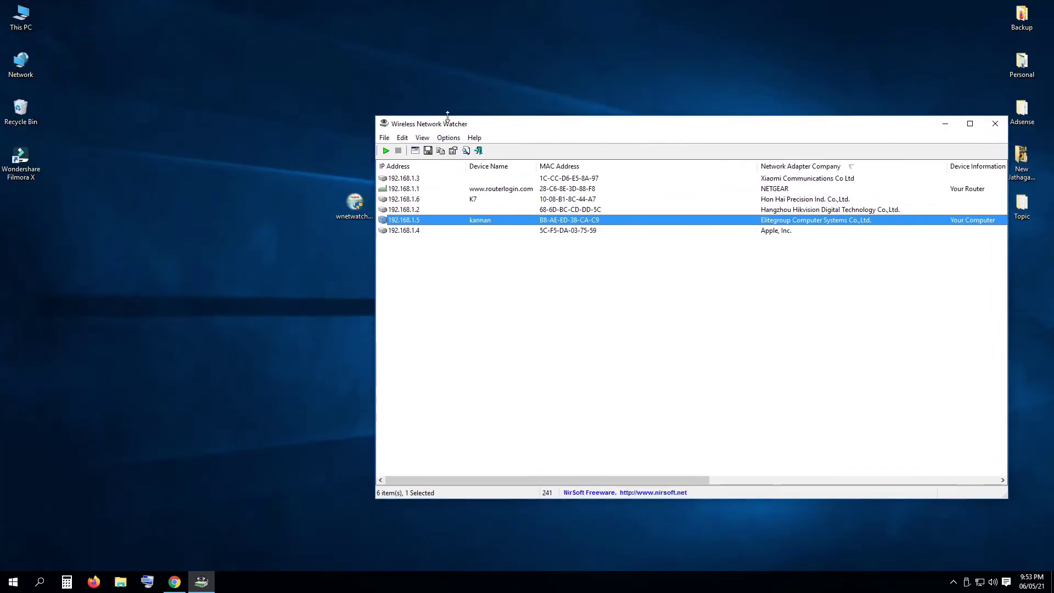
# Open the Ethernet adapter's status from the network adapter settings and close the Network Connections and Network and Sharing Center windows.
pyautogui.rightClick(28, 75)
pyautogui.click(64, 179)
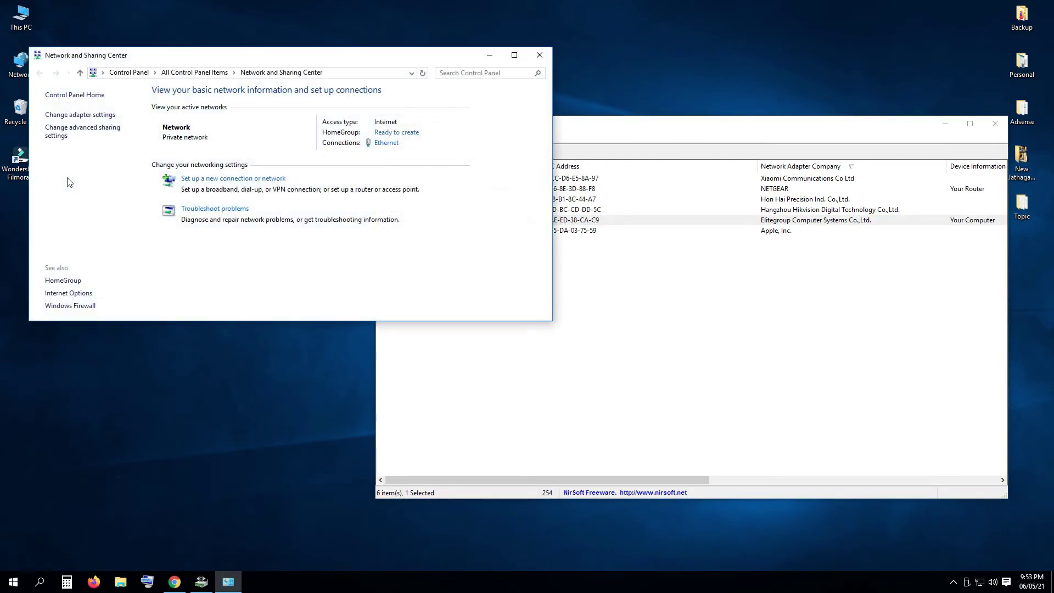
pyautogui.click(77, 117)
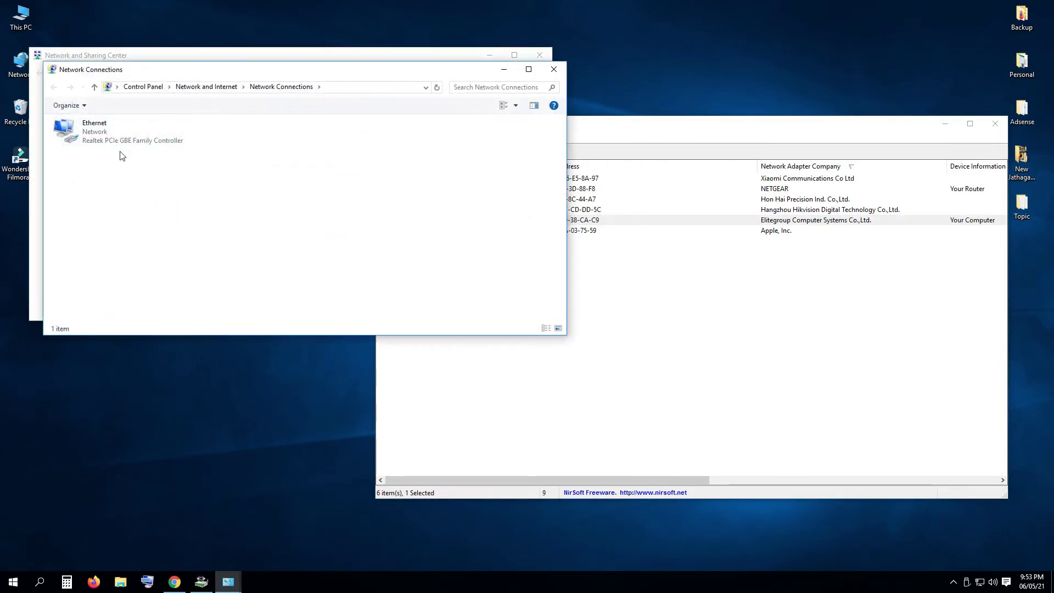
pyautogui.click(89, 133)
pyautogui.rightClick(90, 133)
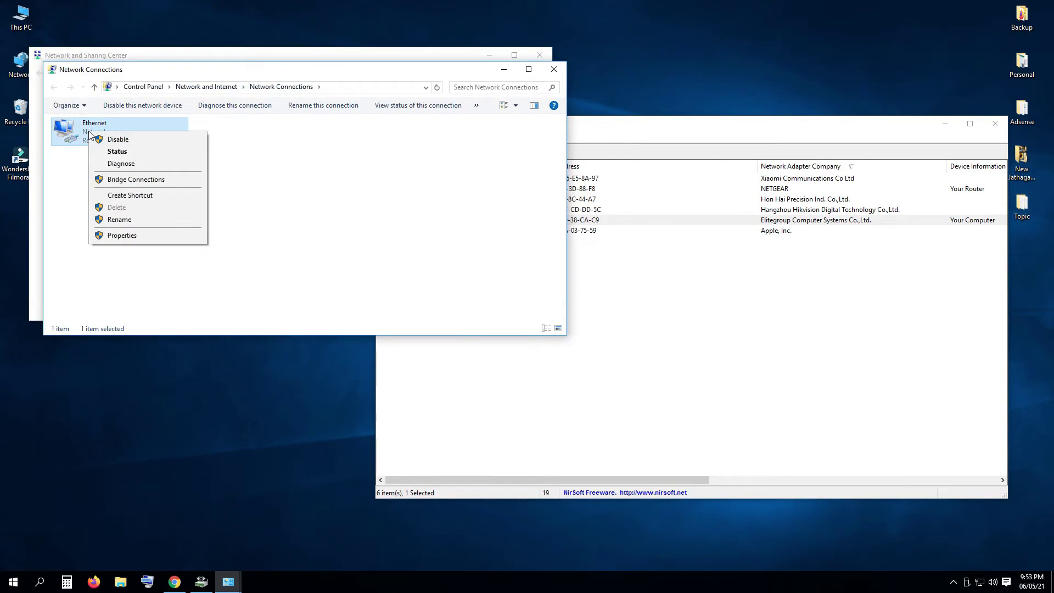
pyautogui.click(112, 150)
pyautogui.click(554, 69)
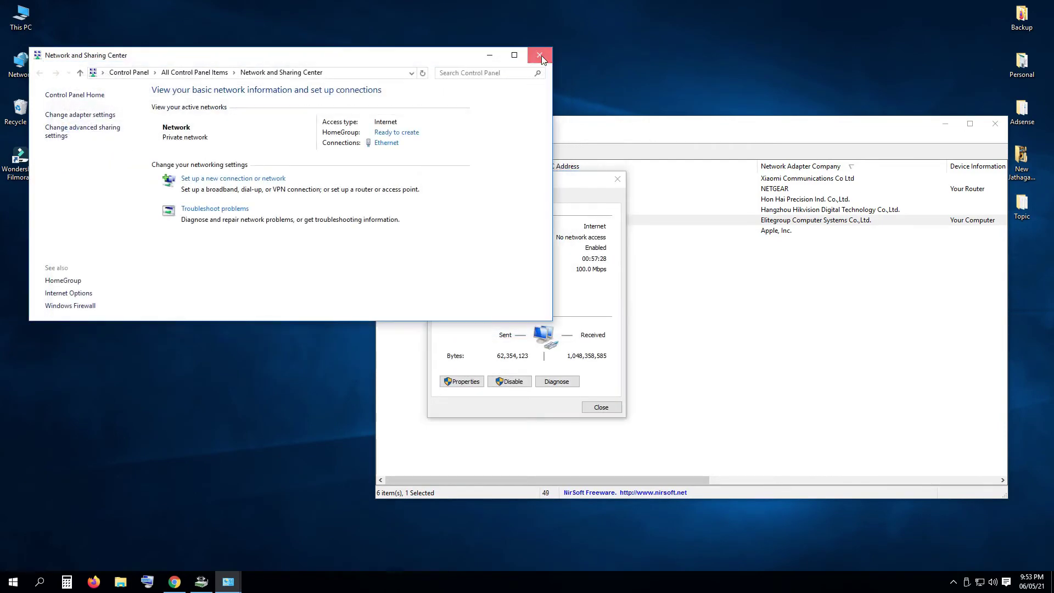
pyautogui.click(539, 55)
# Show the Ethernet connection details beside the device list and compare the IPv4 address with this computer's entry.
pyautogui.moveTo(530, 186); pyautogui.dragTo(222, 101)
pyautogui.moveTo(694, 131); pyautogui.dragTo(689, 77)
pyautogui.click(552, 168)
pyautogui.click(161, 199)
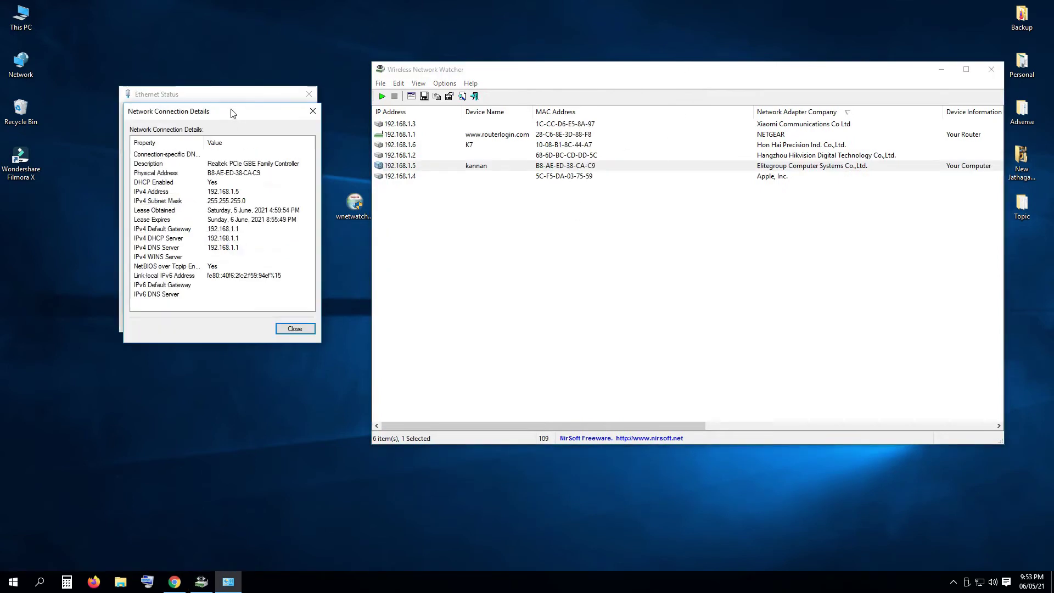
pyautogui.moveTo(233, 109); pyautogui.dragTo(219, 86)
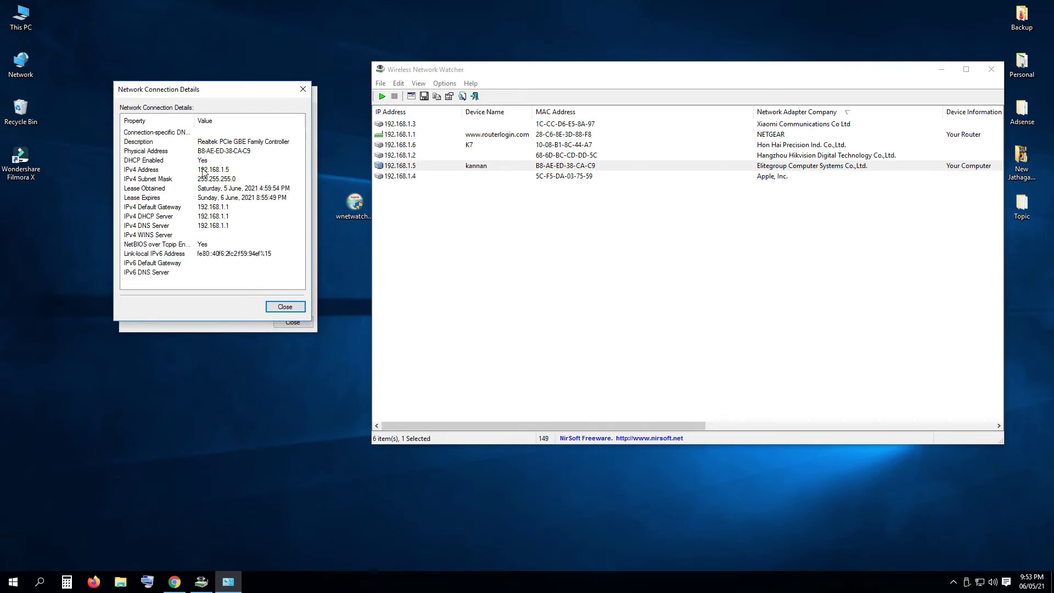
pyautogui.click(159, 172)
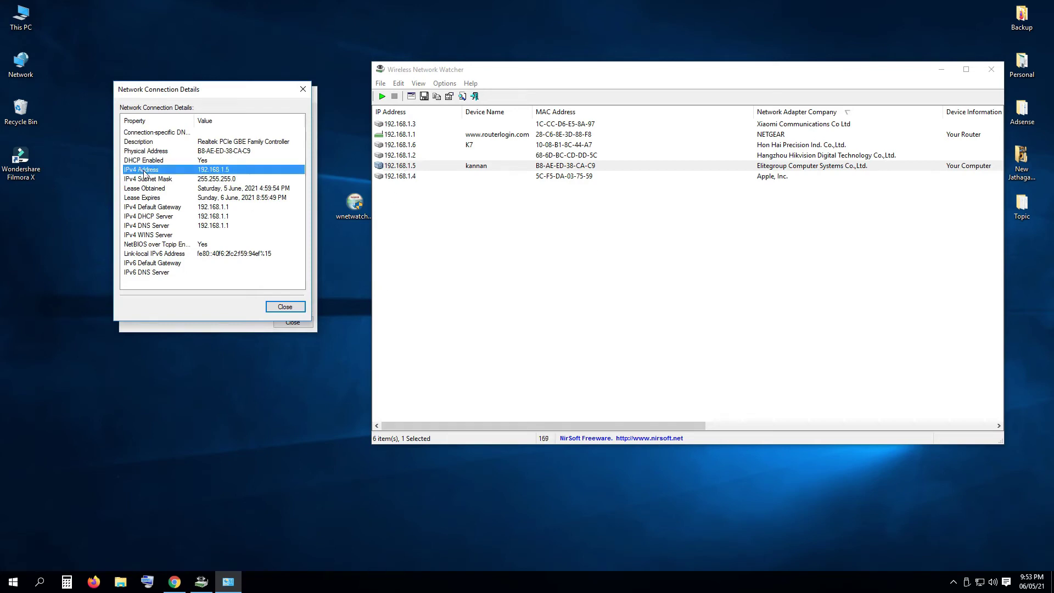
pyautogui.click(420, 167)
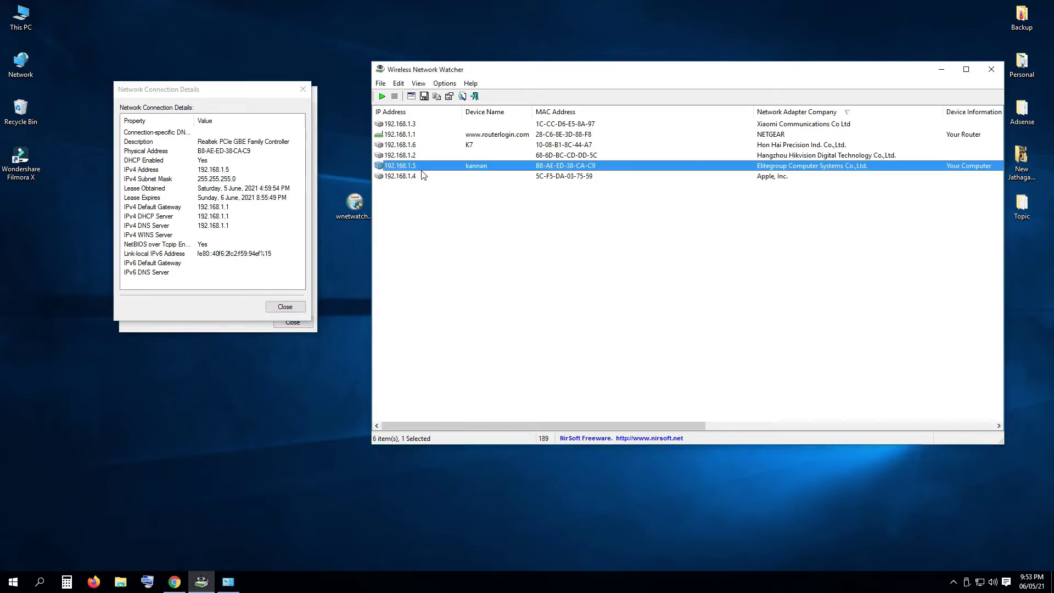
# Check the computer name in the system properties and compare the connection's physical address with this computer's MAC address entry.
pyautogui.rightClick(17, 23)
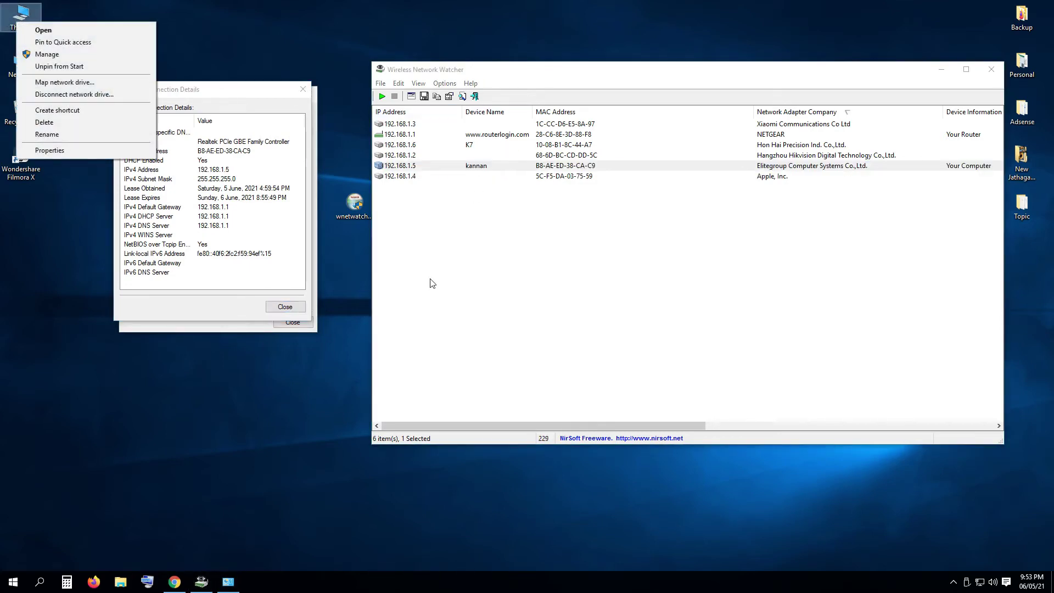
pyautogui.click(57, 151)
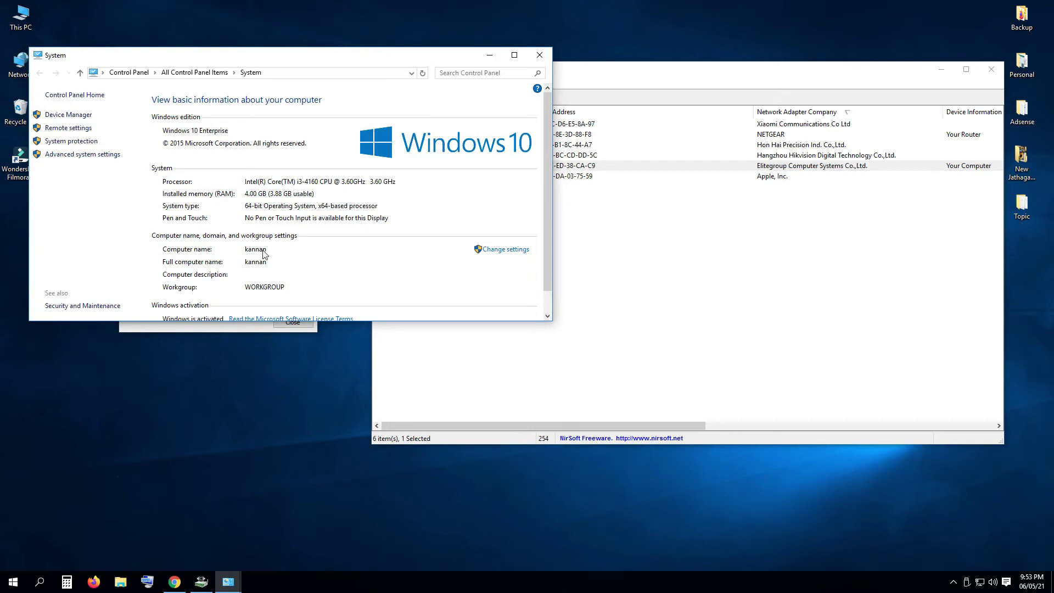
pyautogui.moveTo(476, 66); pyautogui.dragTo(344, 92)
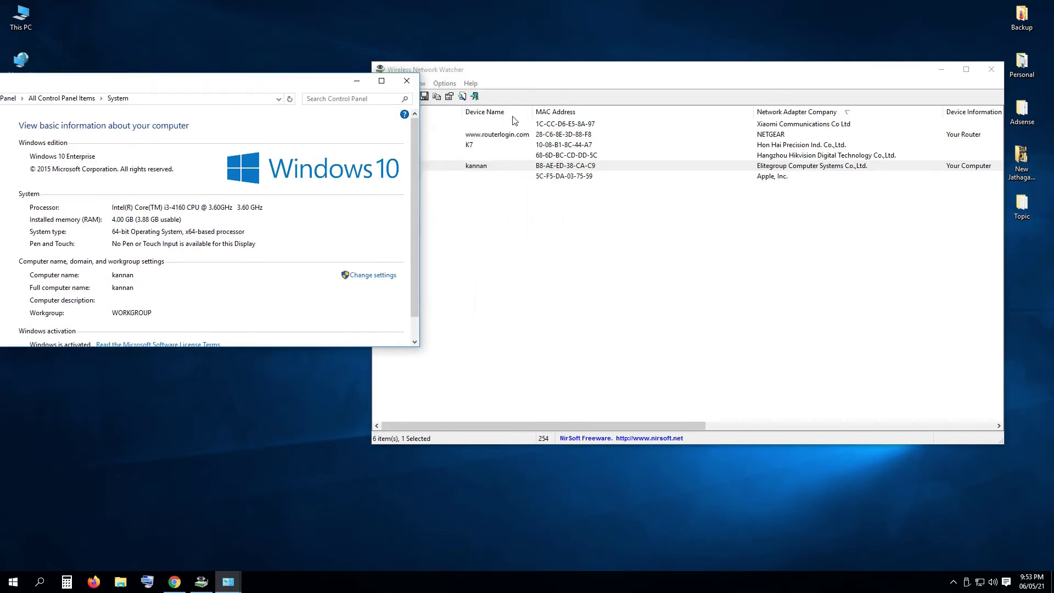
pyautogui.click(406, 81)
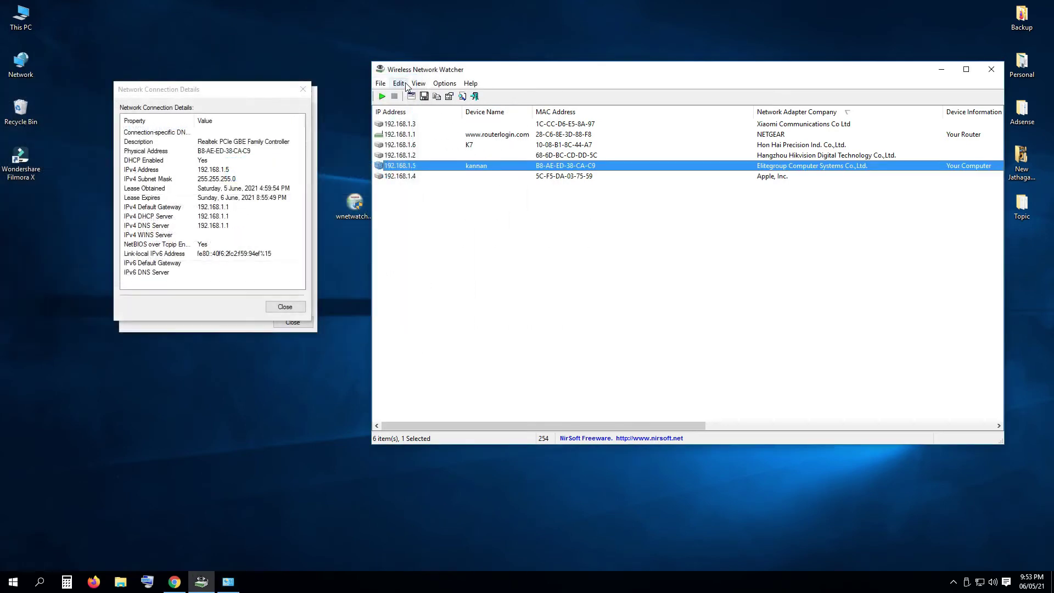
pyautogui.click(130, 153)
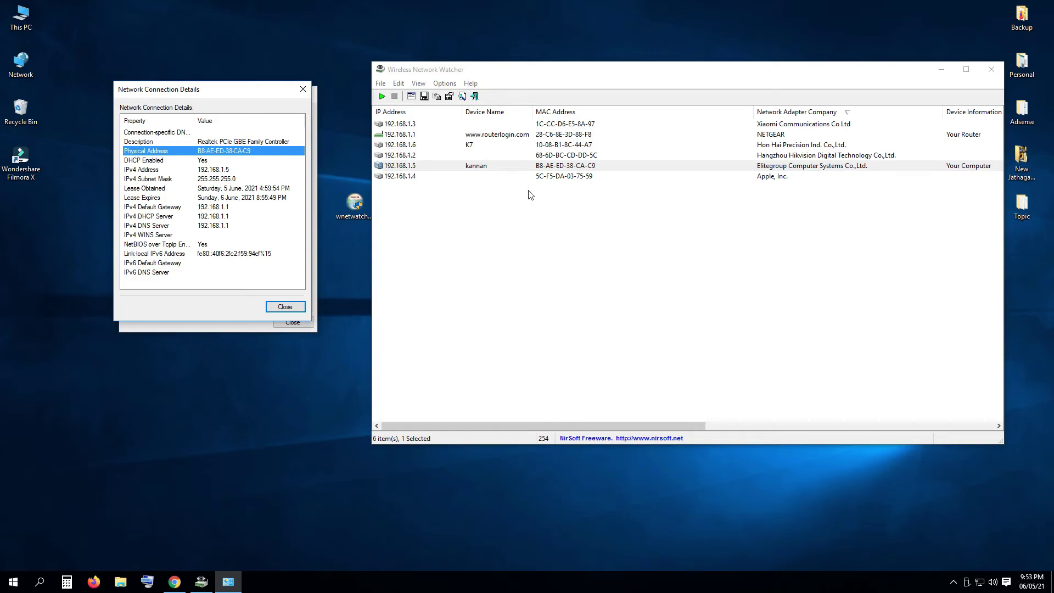
pyautogui.click(599, 167)
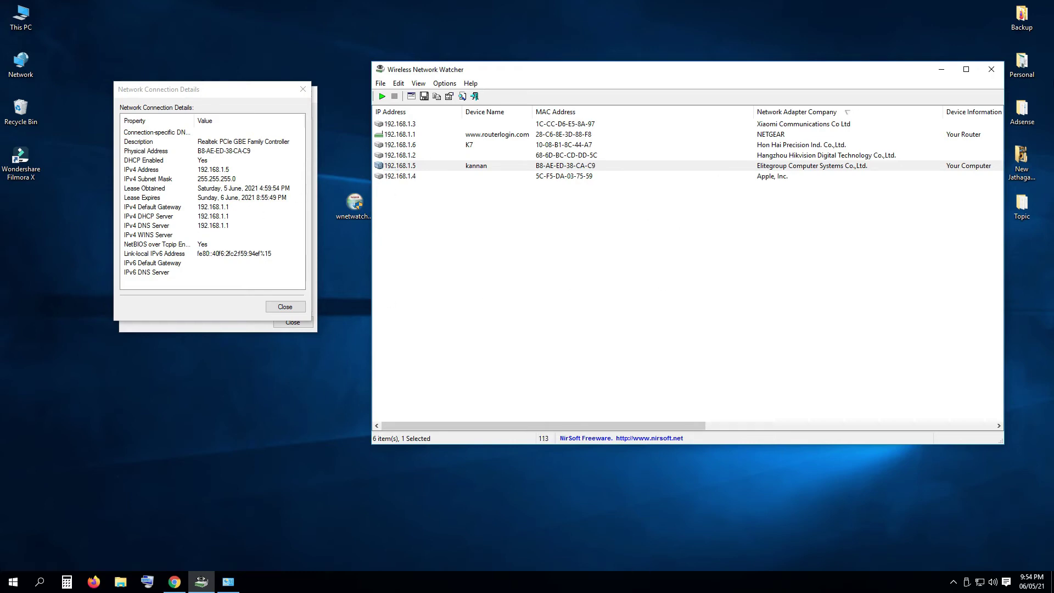
# Maximize the Wireless Network Watcher window and sort the device list by network adapter company in ascending order.
pyautogui.click(967, 69)
pyautogui.click(210, 142)
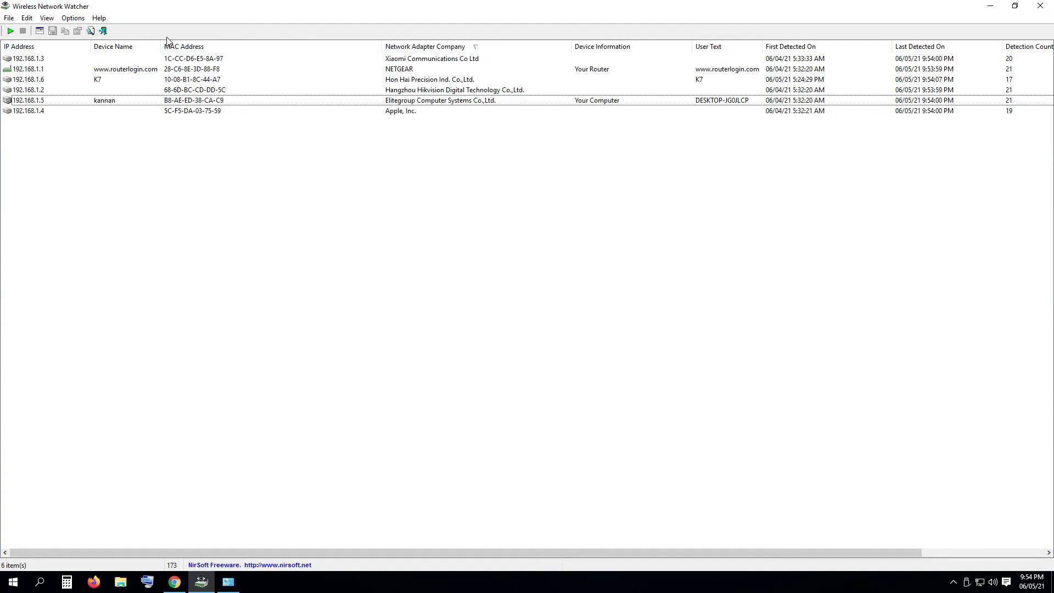
pyautogui.click(442, 49)
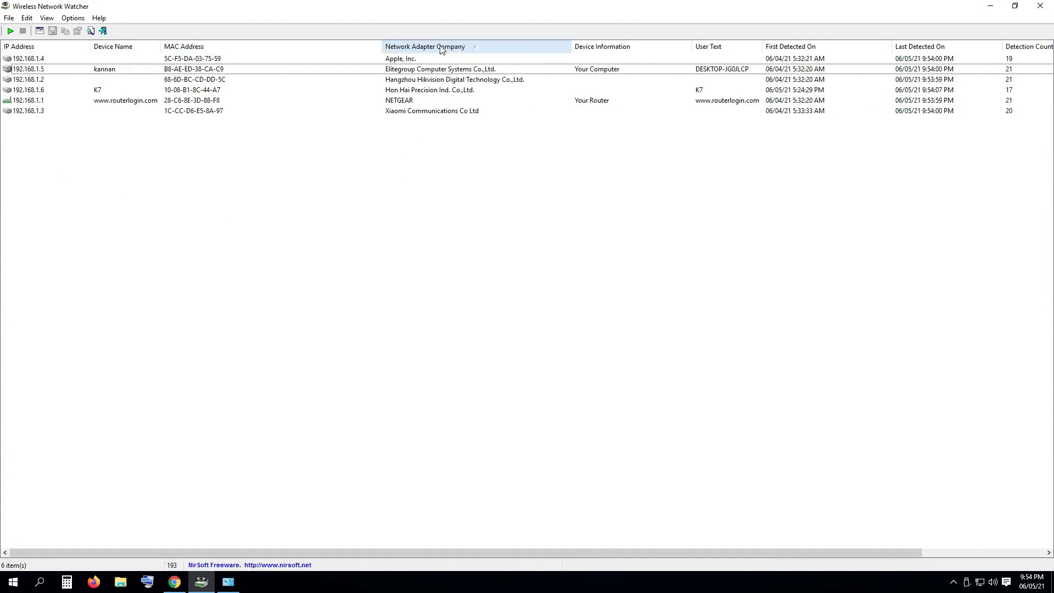
pyautogui.click(442, 50)
pyautogui.click(442, 49)
pyautogui.click(442, 50)
pyautogui.click(442, 50)
pyautogui.click(443, 50)
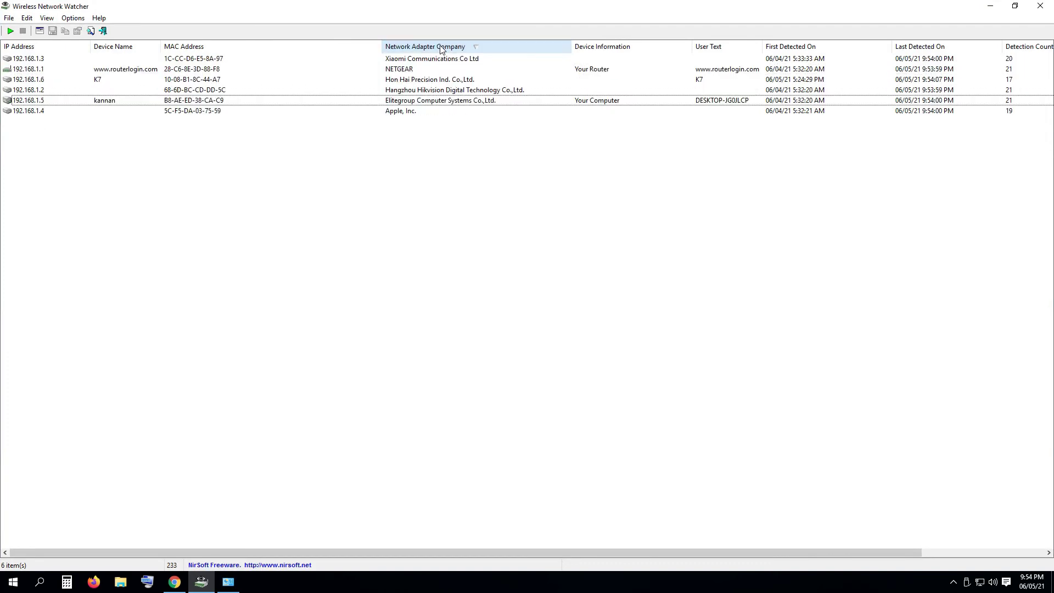
pyautogui.click(442, 49)
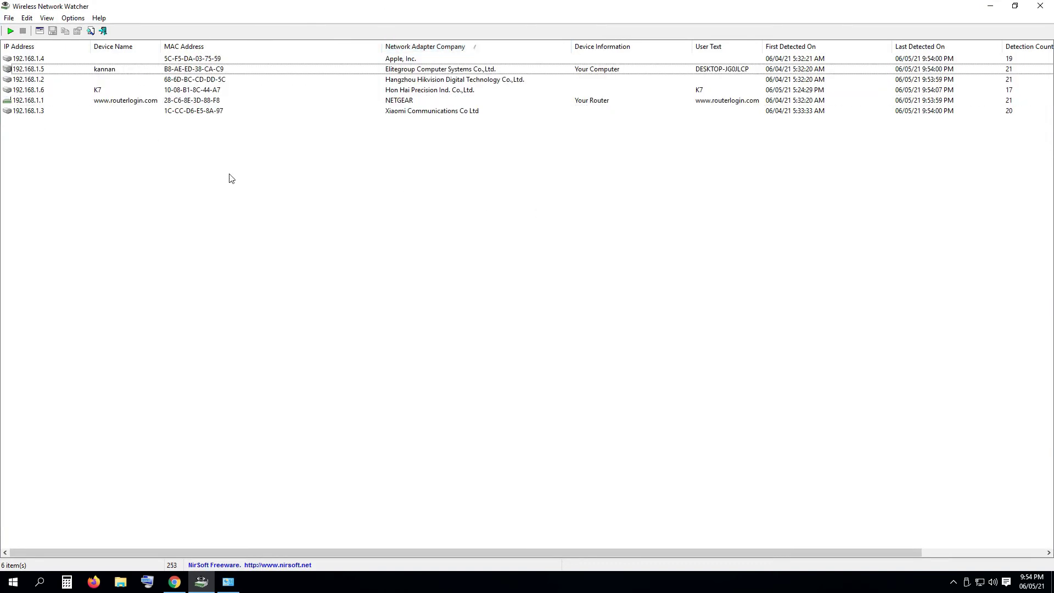
# Go through the Apple, Elitegroup, Hikvision, Hon Hai and Xiaomi entries to identify each device by its network adapter company.
pyautogui.click(59, 61)
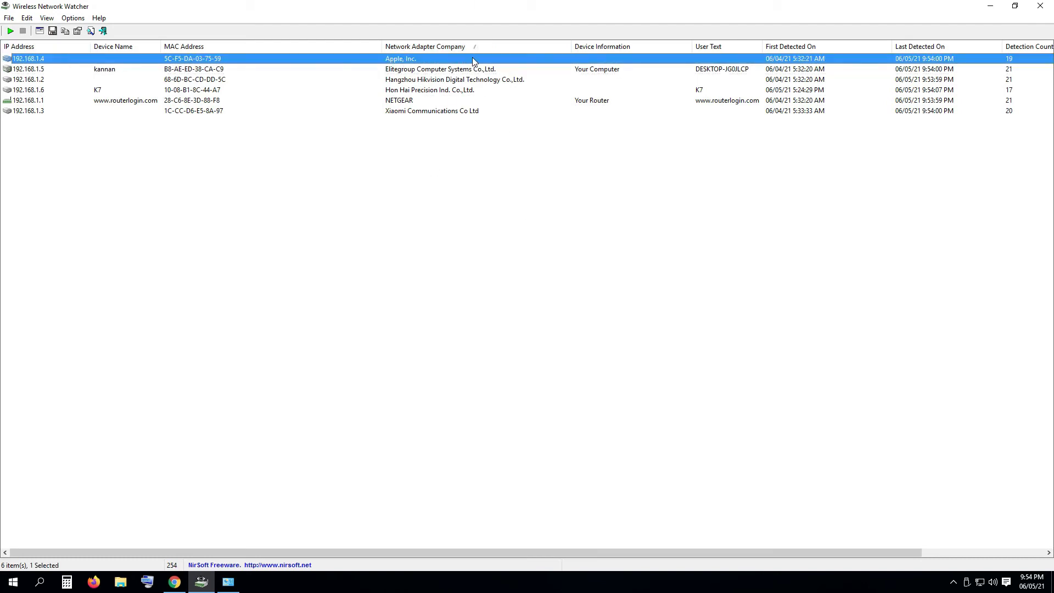
pyautogui.click(416, 70)
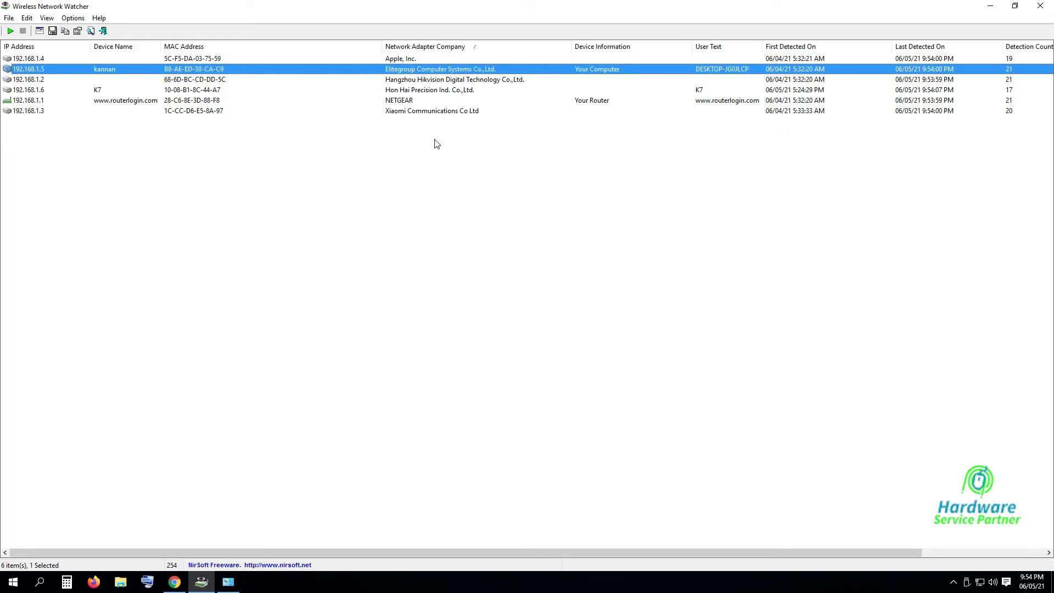
pyautogui.click(418, 81)
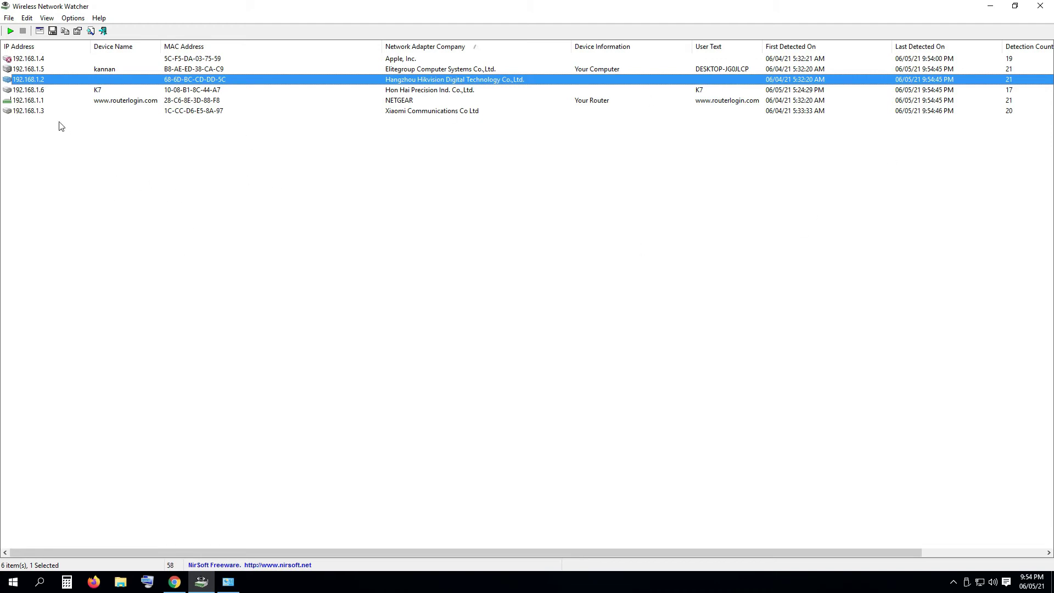
pyautogui.click(224, 91)
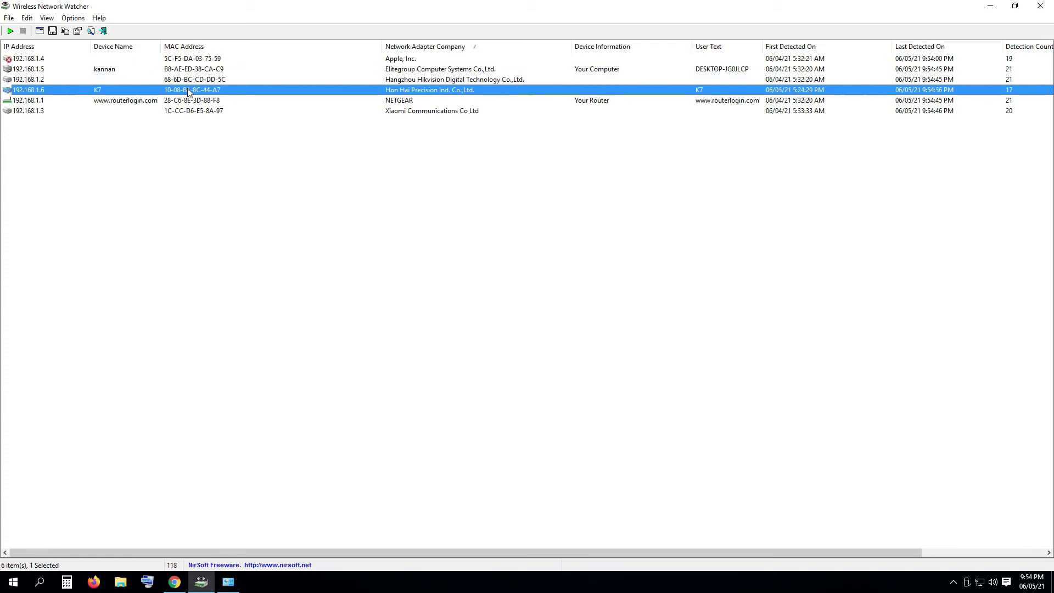
pyautogui.click(221, 158)
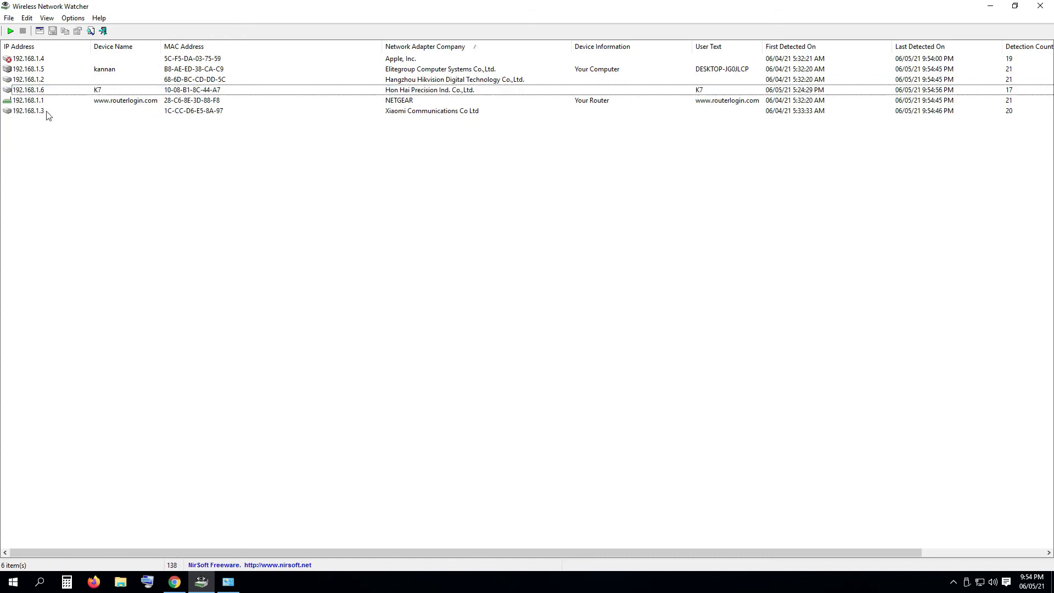
pyautogui.click(402, 112)
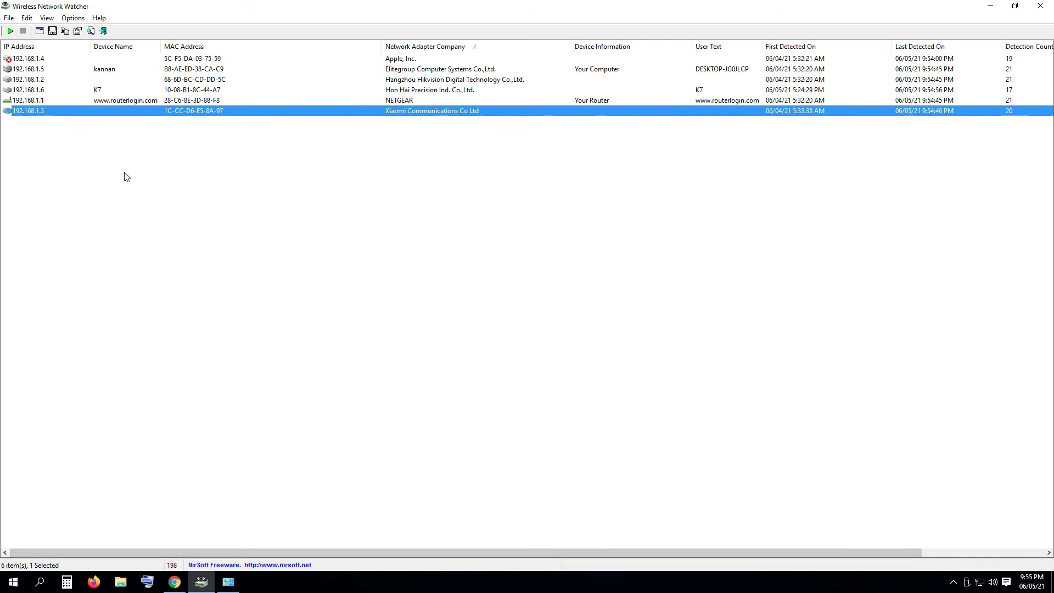
# Step through all listed devices from first to last to review their IP addresses, and clear the selection.
pyautogui.click(41, 60)
pyautogui.click(42, 70)
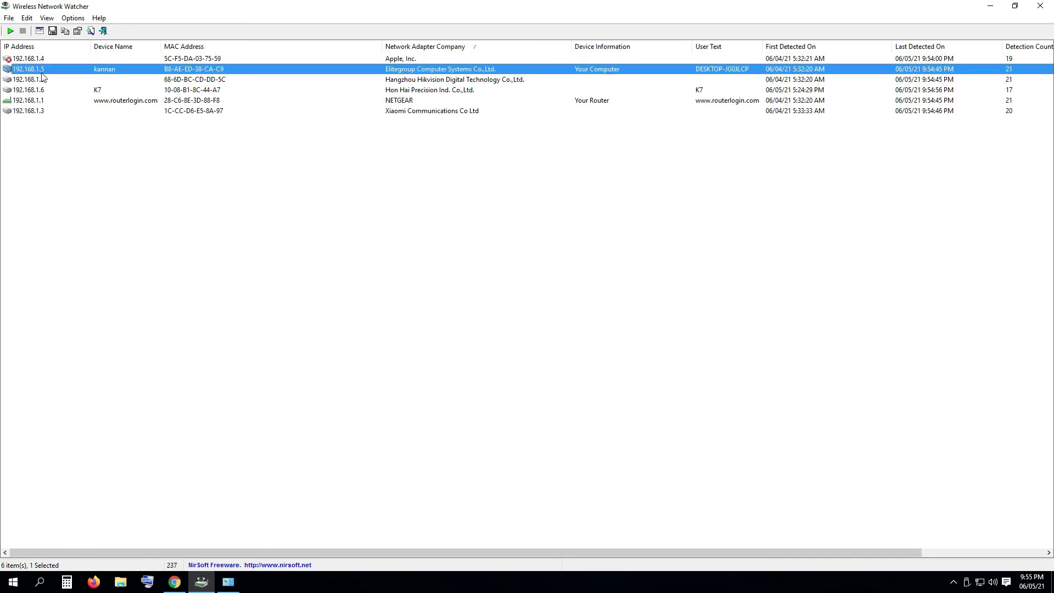
pyautogui.click(42, 80)
pyautogui.click(43, 91)
pyautogui.click(39, 103)
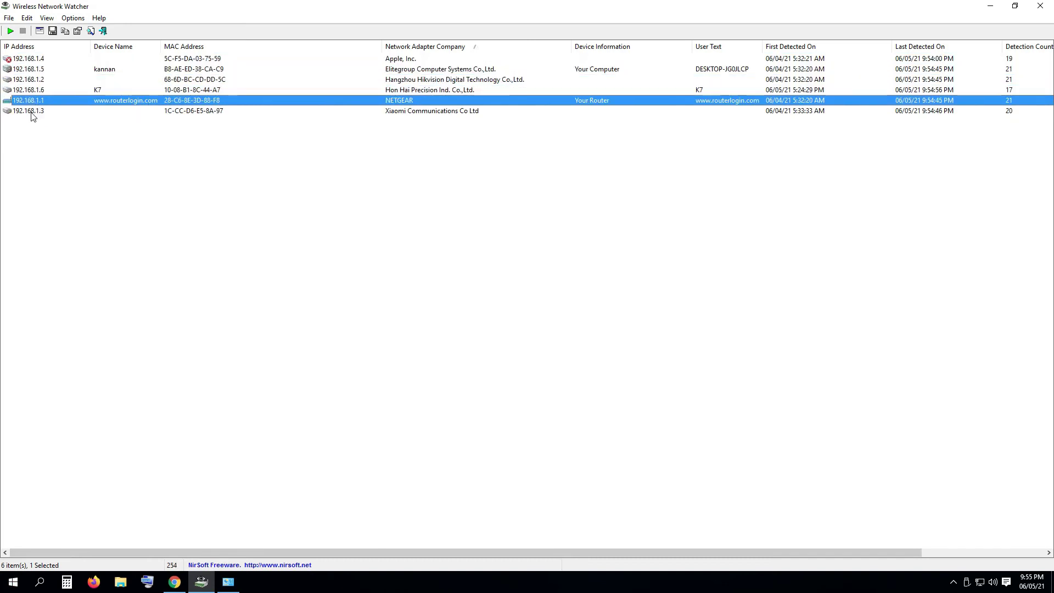
pyautogui.click(33, 112)
pyautogui.click(77, 187)
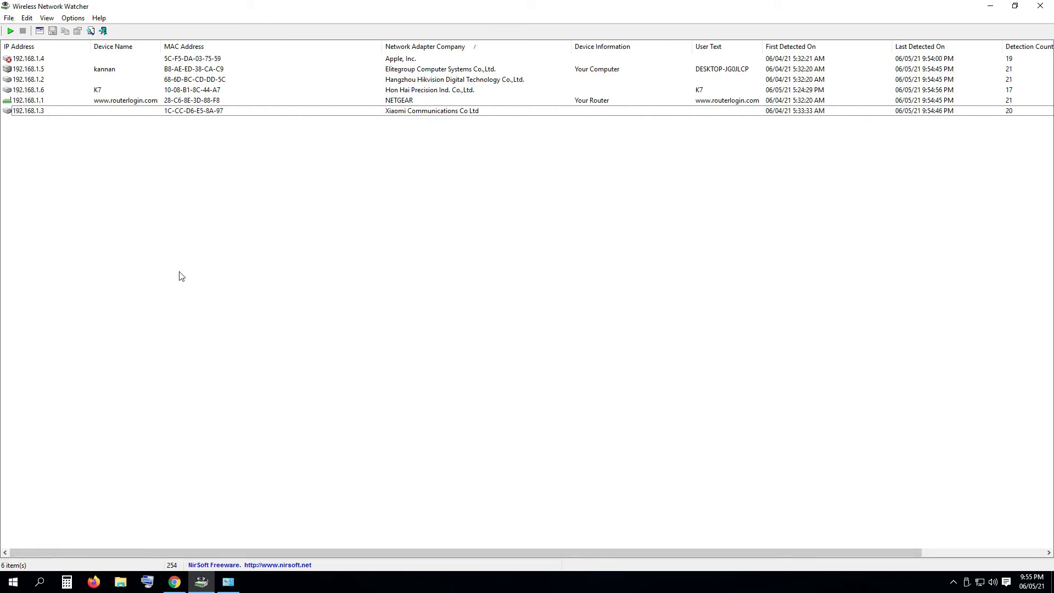
# Sort the devices by network adapter company in descending order, check the Apple device's entry and refresh the list.
pyautogui.click(432, 50)
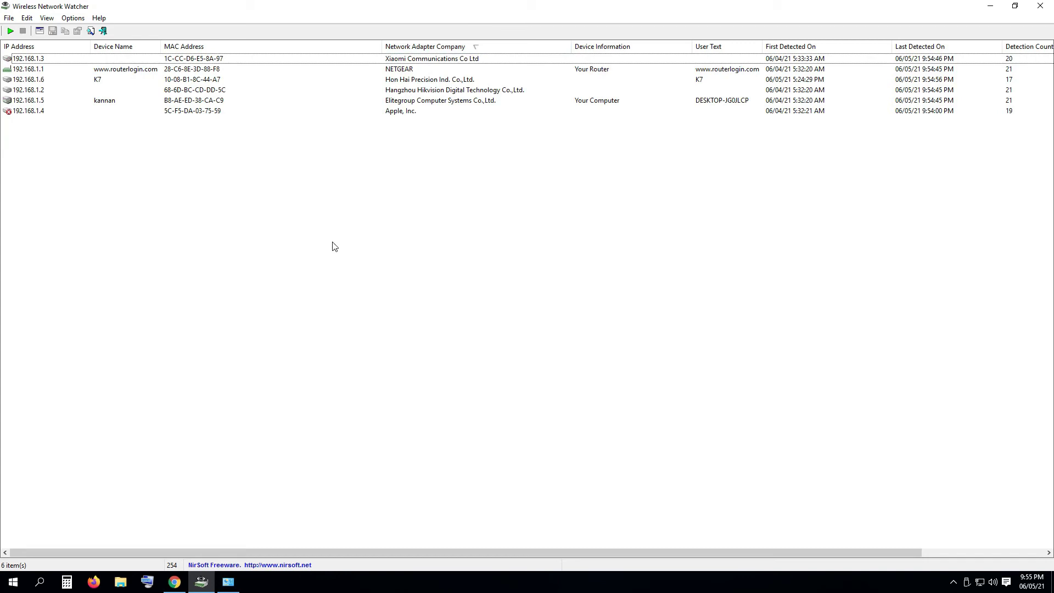
pyautogui.click(29, 111)
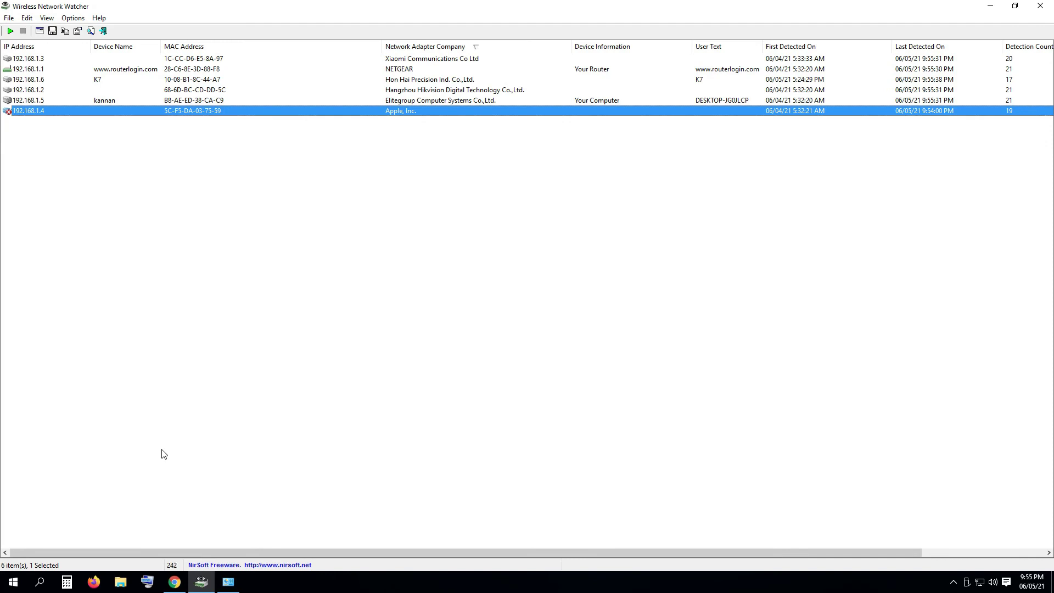
pyautogui.rightClick(352, 224)
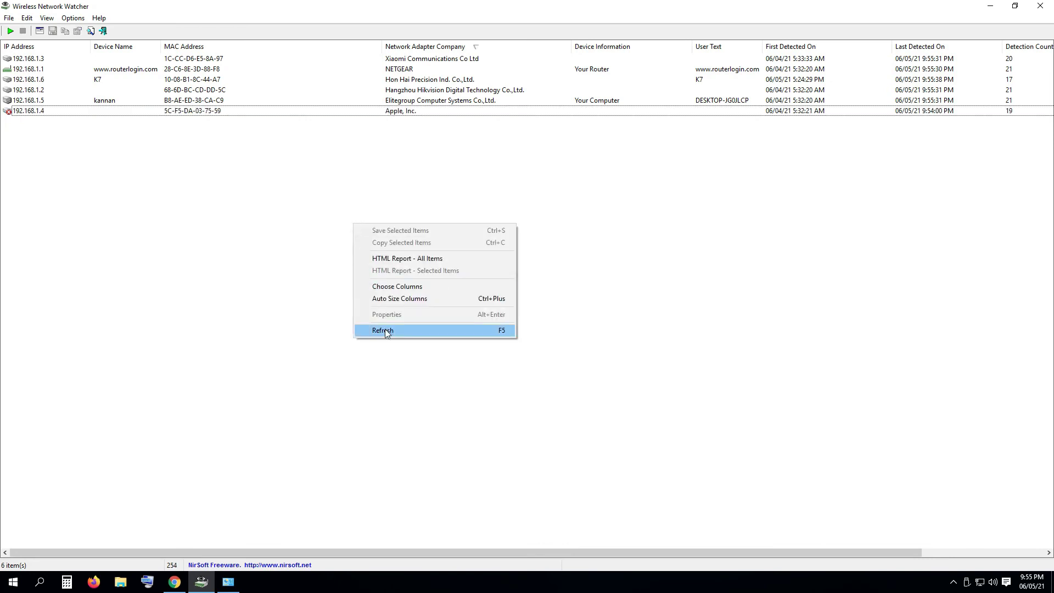
pyautogui.click(423, 329)
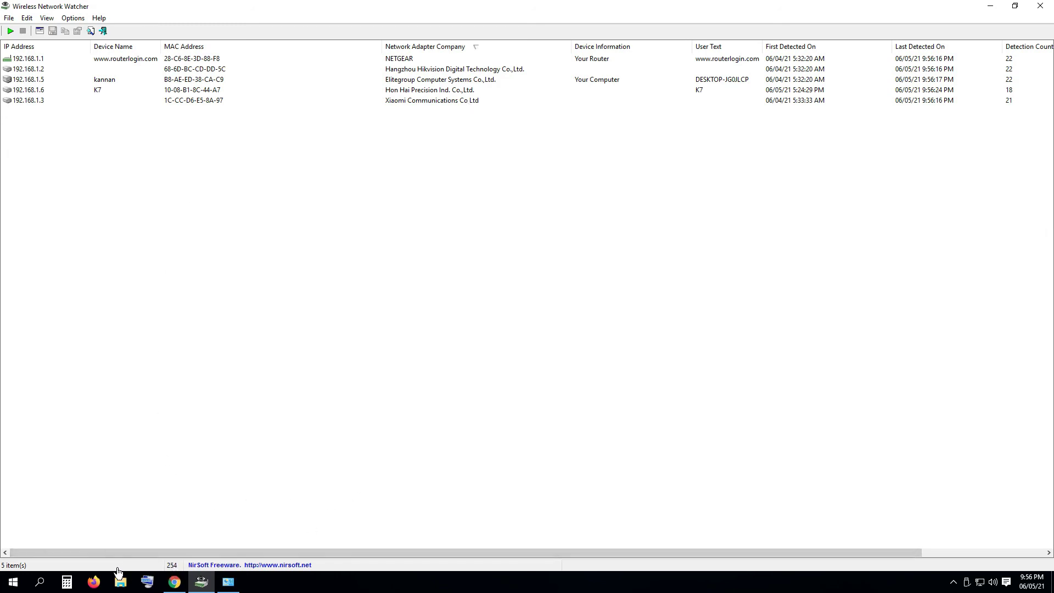
# Check the rescanned list for a newly connected device and select the Xiaomi entry at 192.168.1.7.
pyautogui.rightClick(386, 307)
pyautogui.click(215, 275)
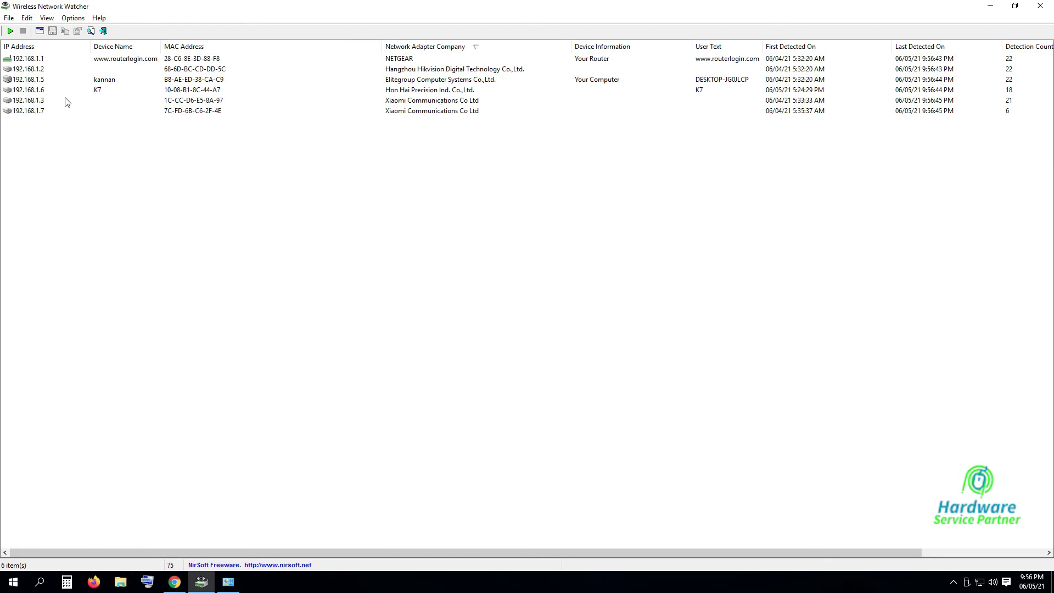
pyautogui.click(428, 115)
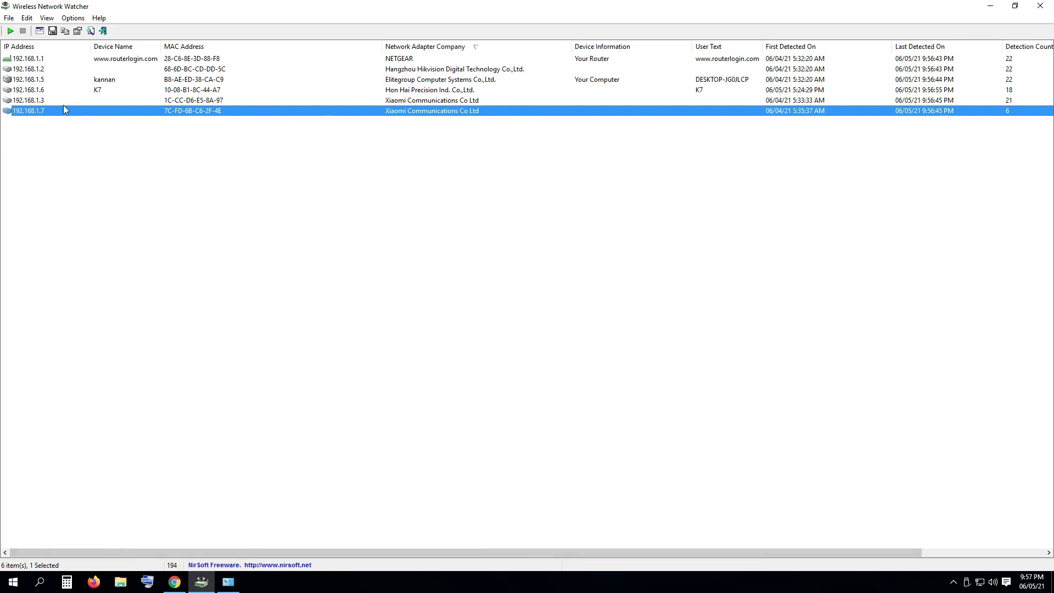
# Restore the Wireless Network Watcher window to its smaller size and place it beside the network connection details.
pyautogui.rightClick(339, 287)
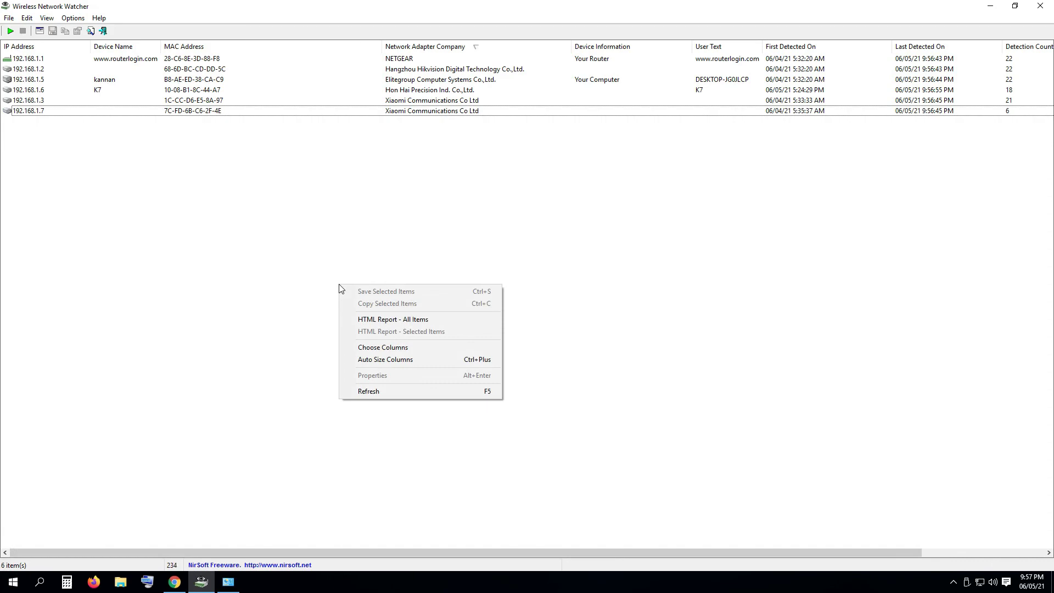
pyautogui.doubleClick(768, 3)
pyautogui.moveTo(785, 85); pyautogui.dragTo(753, 53)
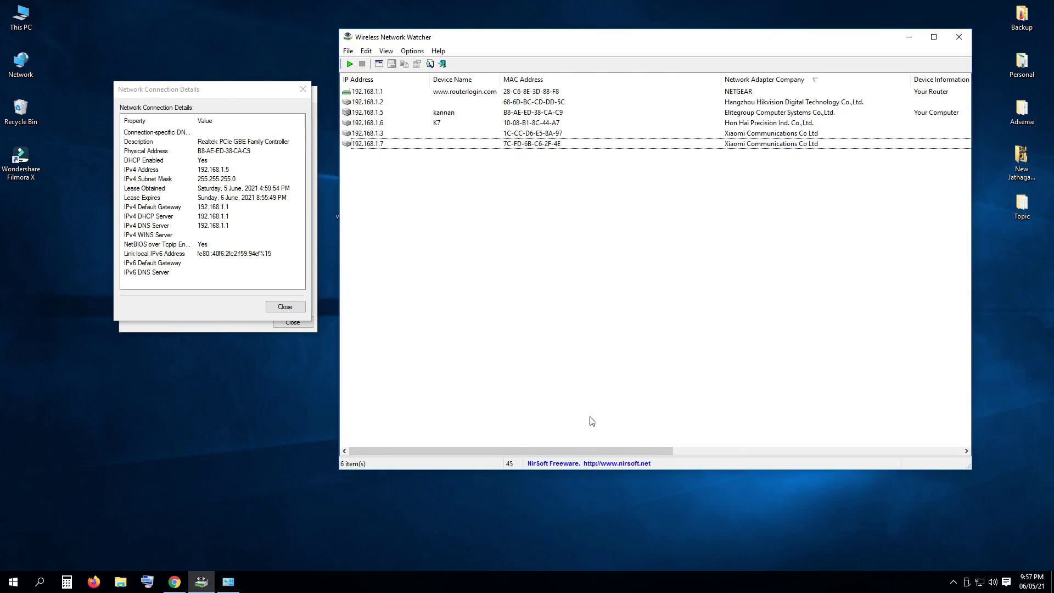